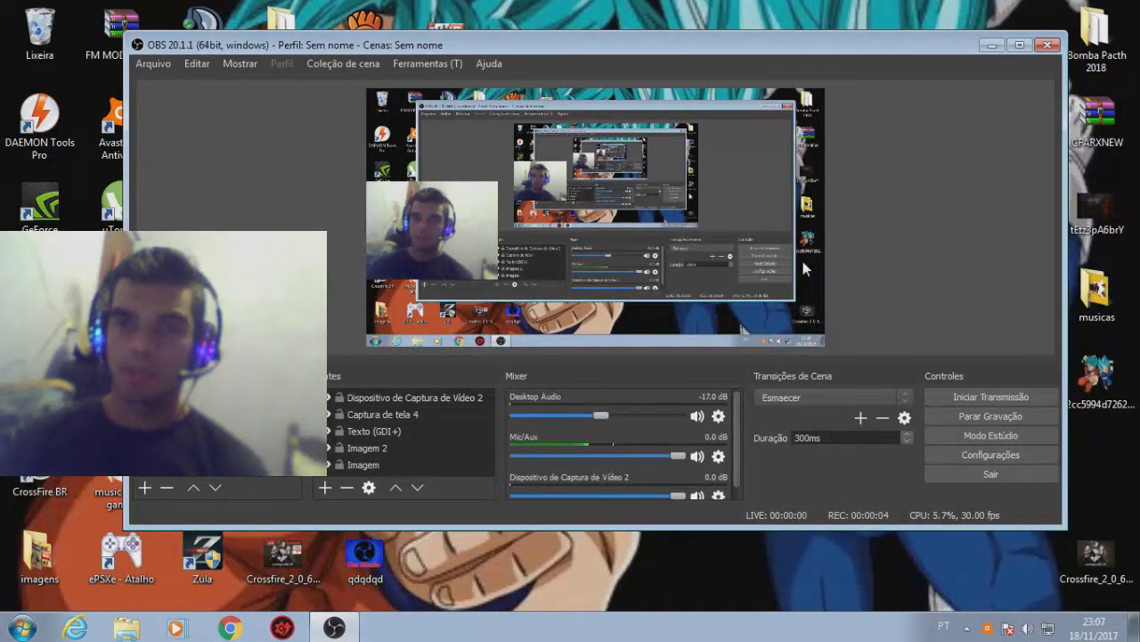
- Open the OBS settings and display the Stream configuration with its service, server and stream key fields
{"action": "left_click_drag", "start_coordinate": [715, 48], "coordinate": [683, 49]}
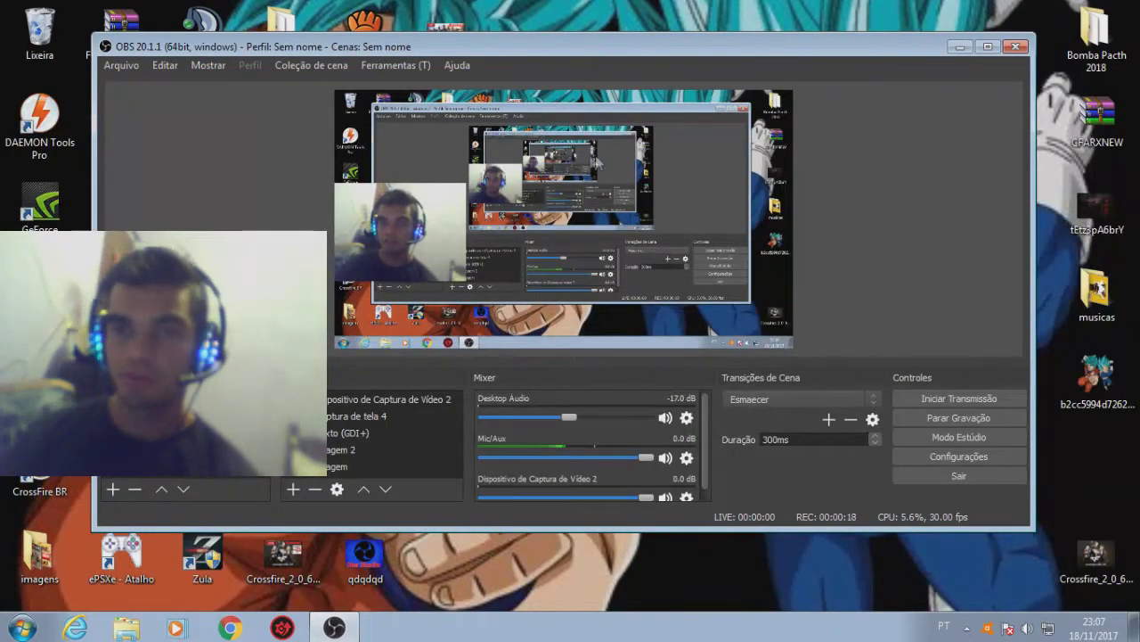
{"action": "left_click_drag", "start_coordinate": [528, 42], "coordinate": [526, 51]}
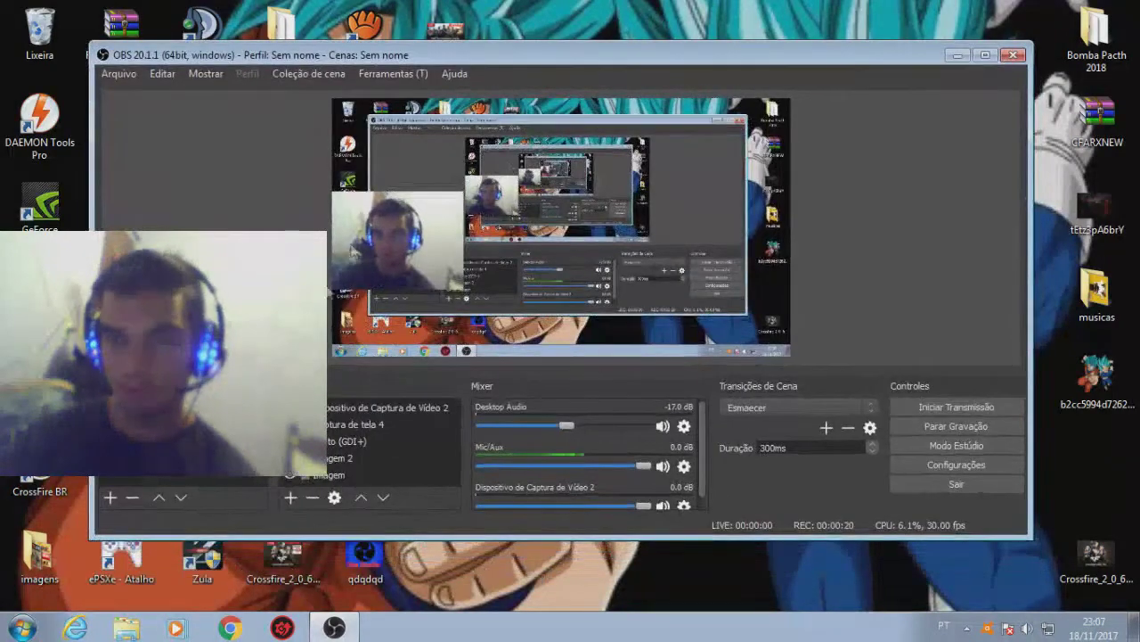
{"action": "left_click", "coordinate": [926, 465]}
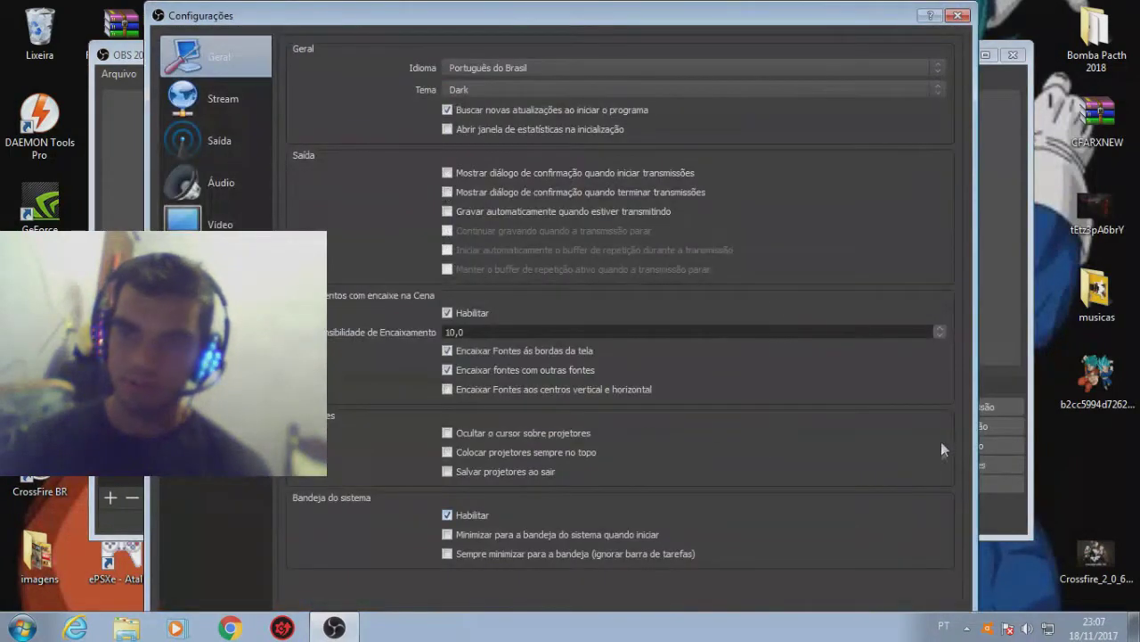
{"action": "left_click", "coordinate": [211, 104]}
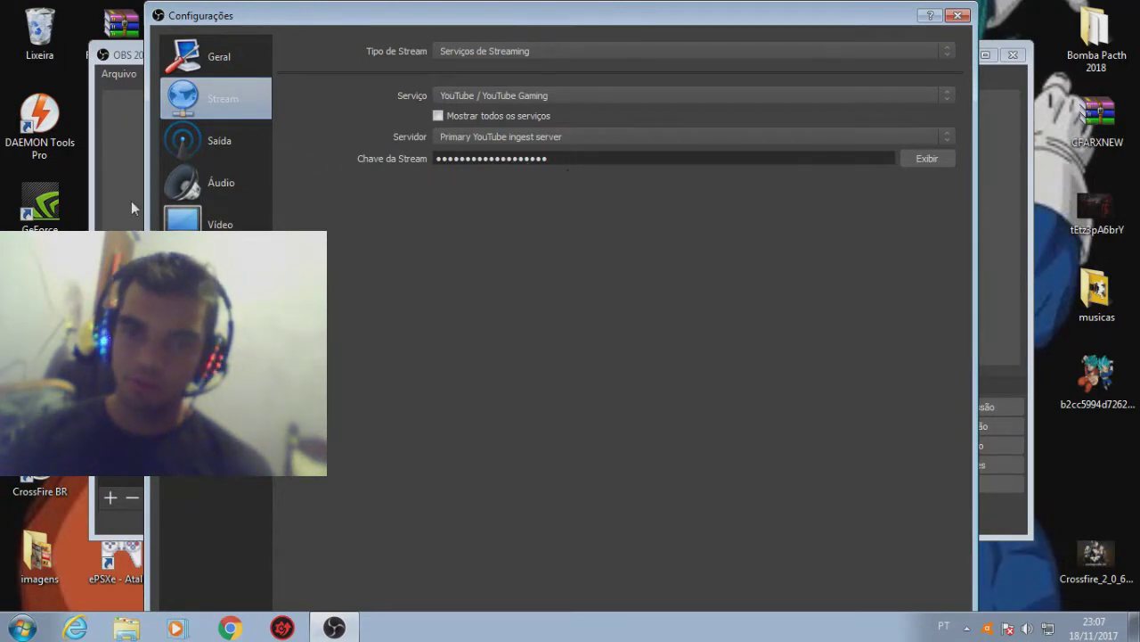
- Switch to Chrome and load the YouTube site, keeping the account controls within view
{"action": "left_click", "coordinate": [229, 629]}
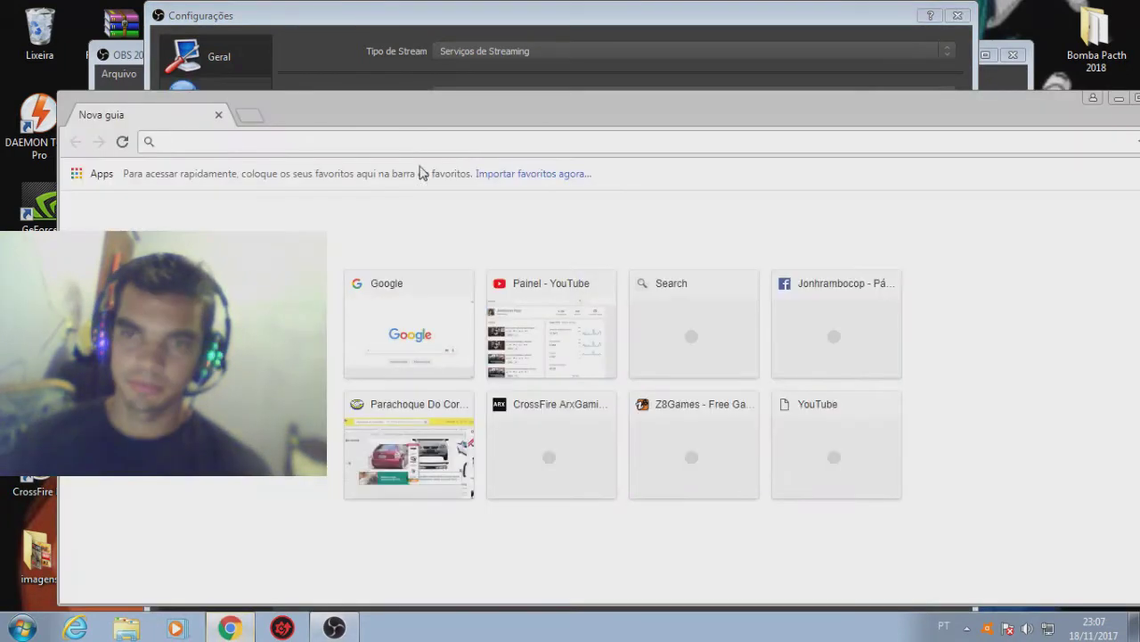
{"action": "left_click", "coordinate": [506, 282]}
{"action": "left_click_drag", "start_coordinate": [371, 114], "coordinate": [354, 83]}
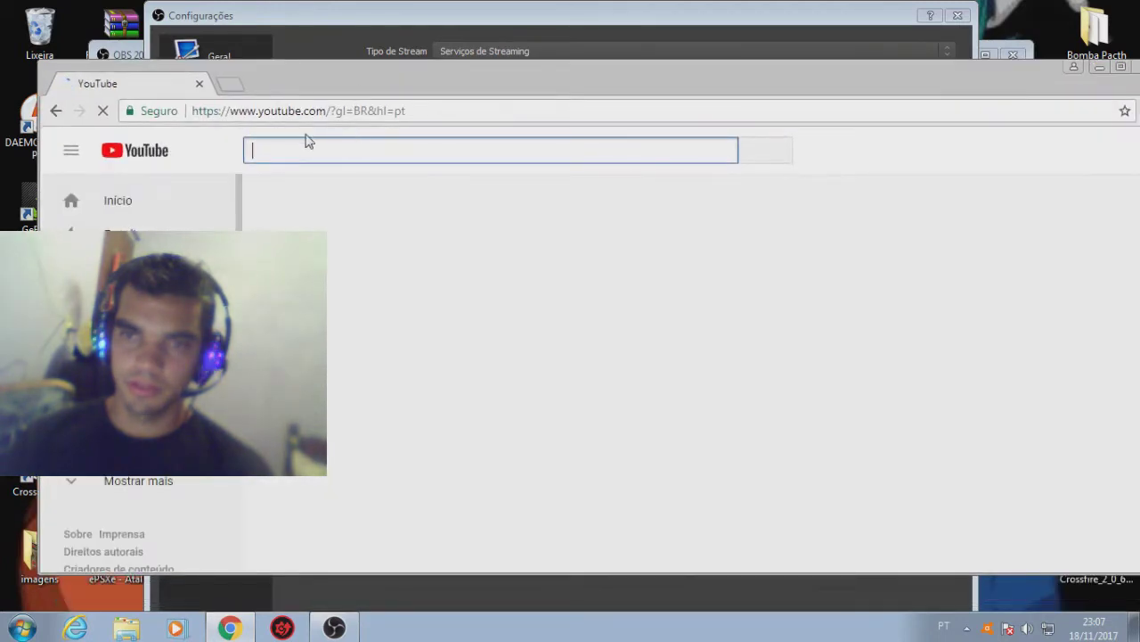
{"action": "left_click_drag", "start_coordinate": [839, 97], "coordinate": [751, 95]}
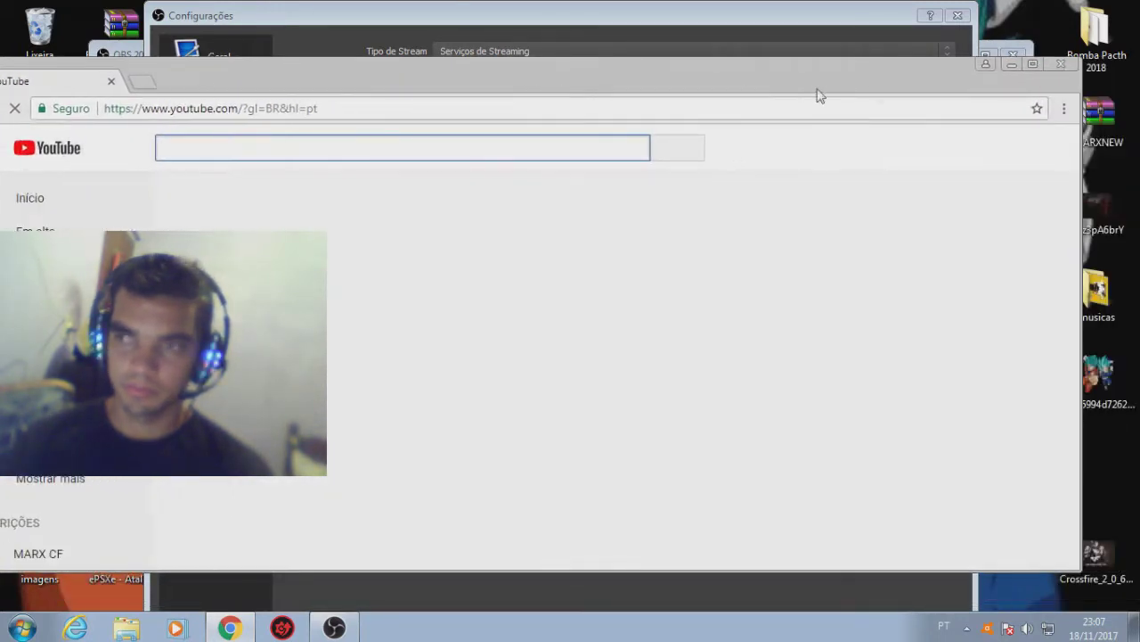
- Open the channel's live dashboard and show the encoder setup section with the server URL and stream key
{"action": "left_click", "coordinate": [1024, 150]}
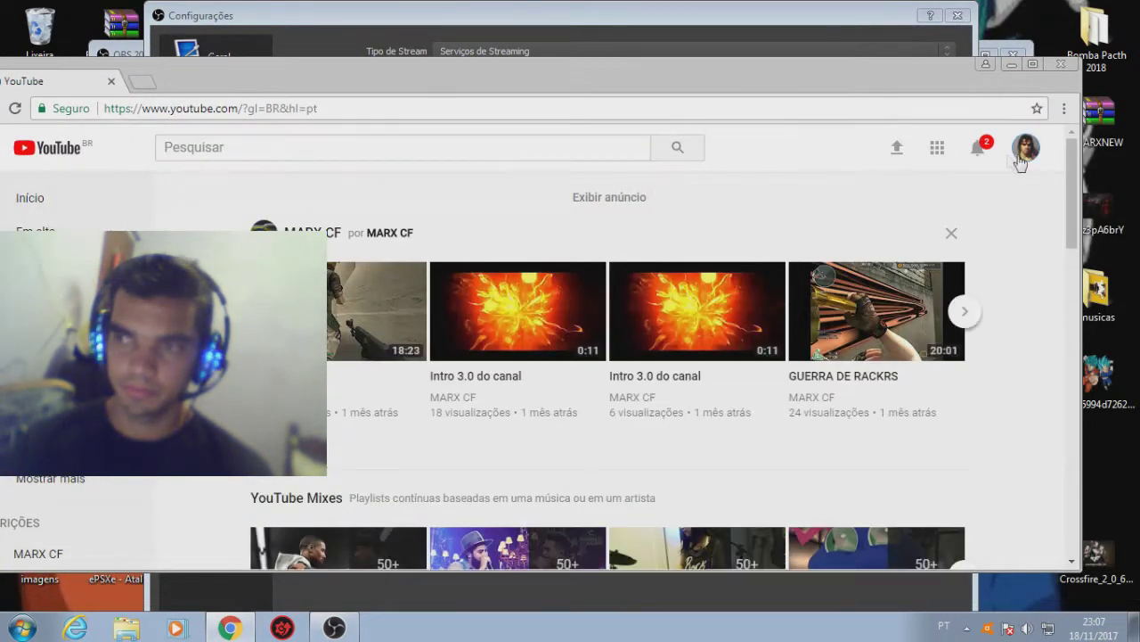
{"action": "left_click", "coordinate": [886, 219]}
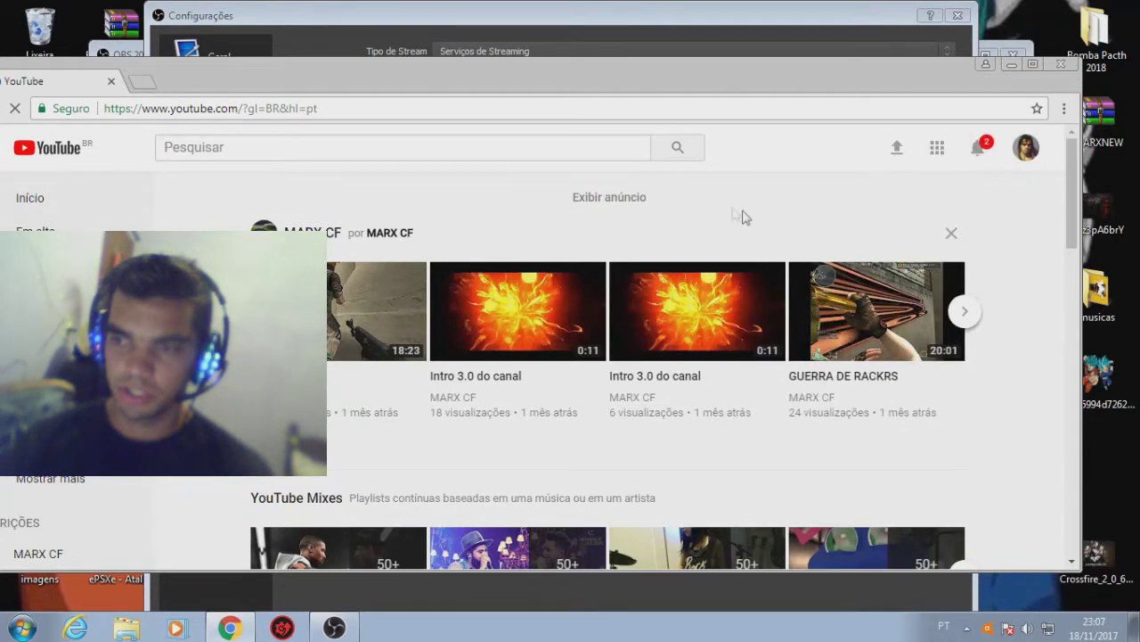
{"action": "left_click_drag", "start_coordinate": [574, 70], "coordinate": [677, 50]}
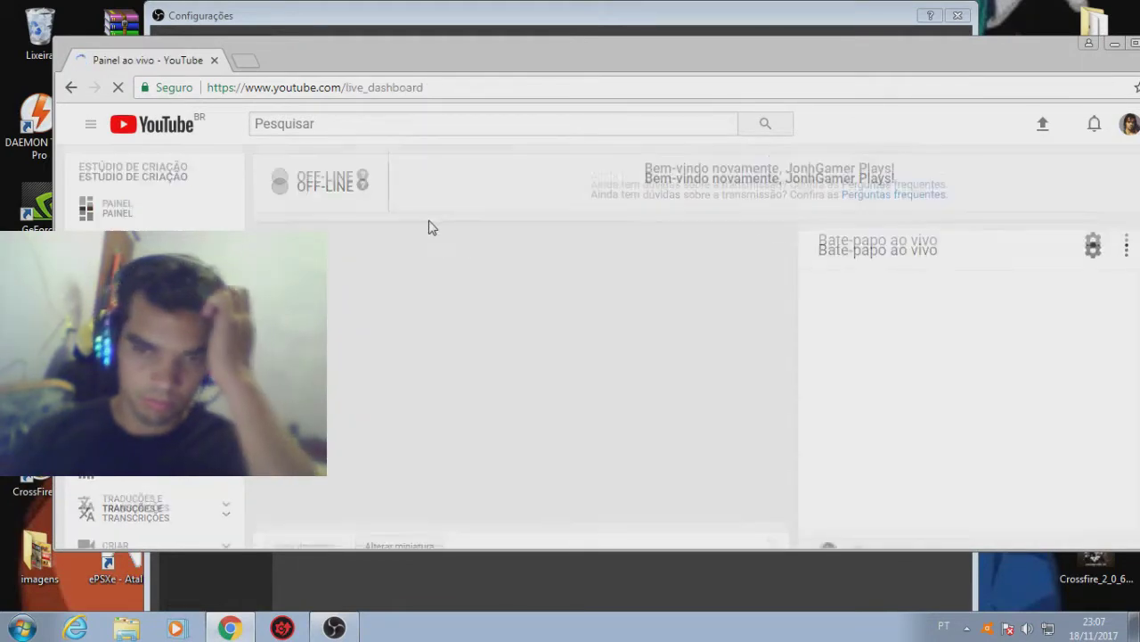
{"action": "scroll", "coordinate": [420, 222], "scroll_direction": "down", "scroll_amount": 1}
{"action": "scroll", "coordinate": [422, 222], "scroll_direction": "down", "scroll_amount": 2}
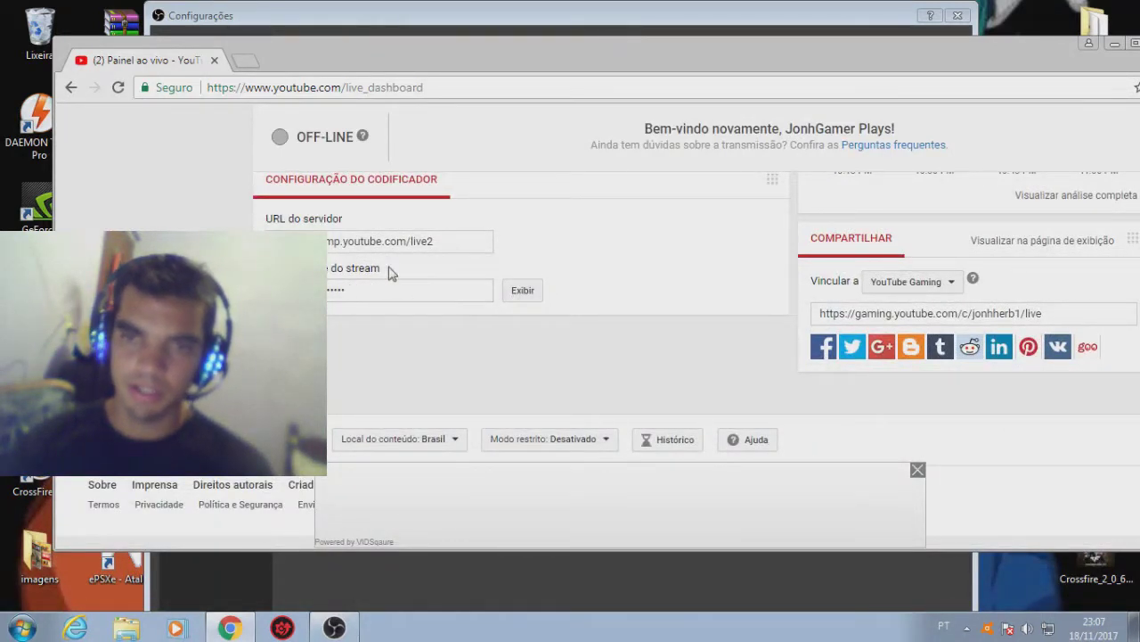
- Compare the dashboard's stream key field with the one in OBS, and display the streaming output settings in OBS
{"action": "left_click_drag", "start_coordinate": [404, 61], "coordinate": [394, 345]}
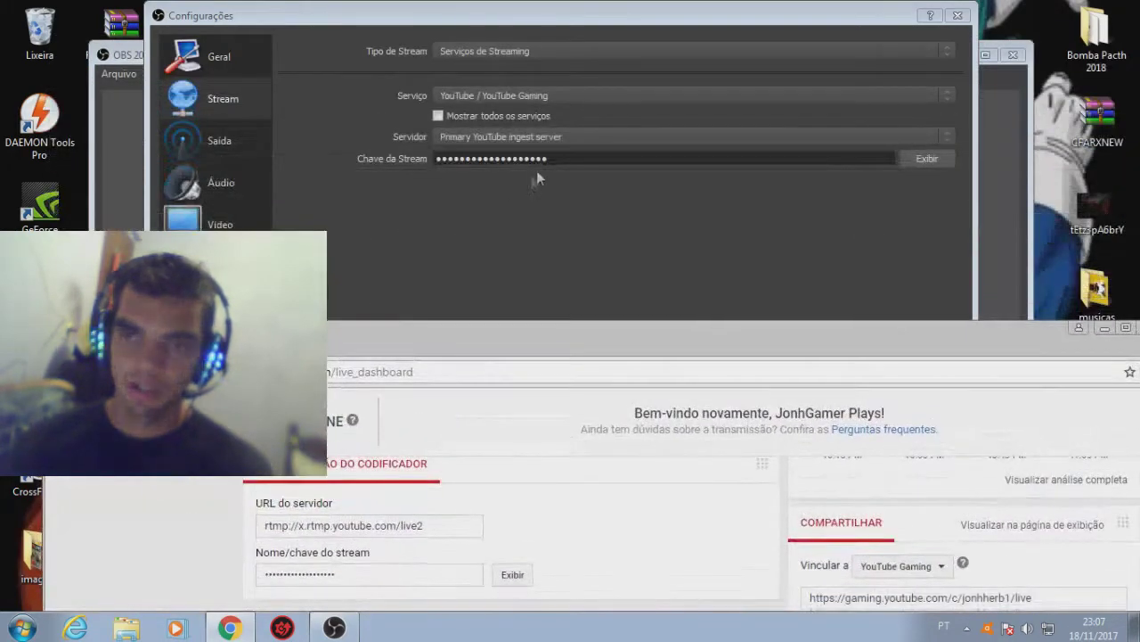
{"action": "left_click", "coordinate": [458, 222]}
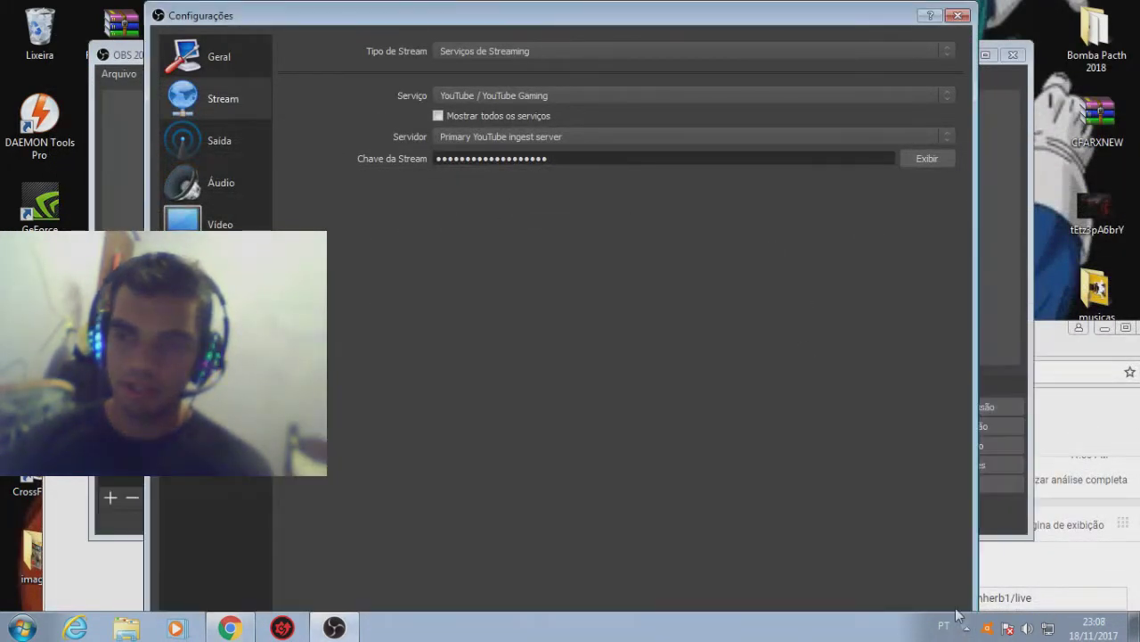
{"action": "mouse_move", "coordinate": [647, 23]}
{"action": "left_mouse_down"}
{"action": "mouse_move", "coordinate": [648, 124]}
{"action": "mouse_move", "coordinate": [662, 19]}
{"action": "left_mouse_up"}
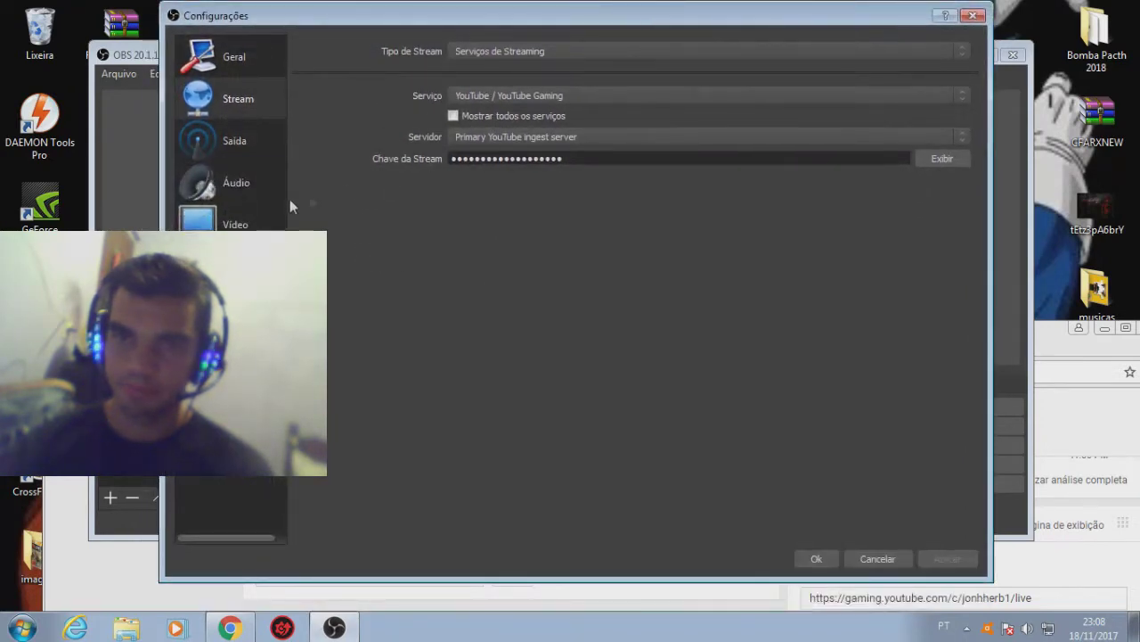
{"action": "left_click", "coordinate": [210, 145]}
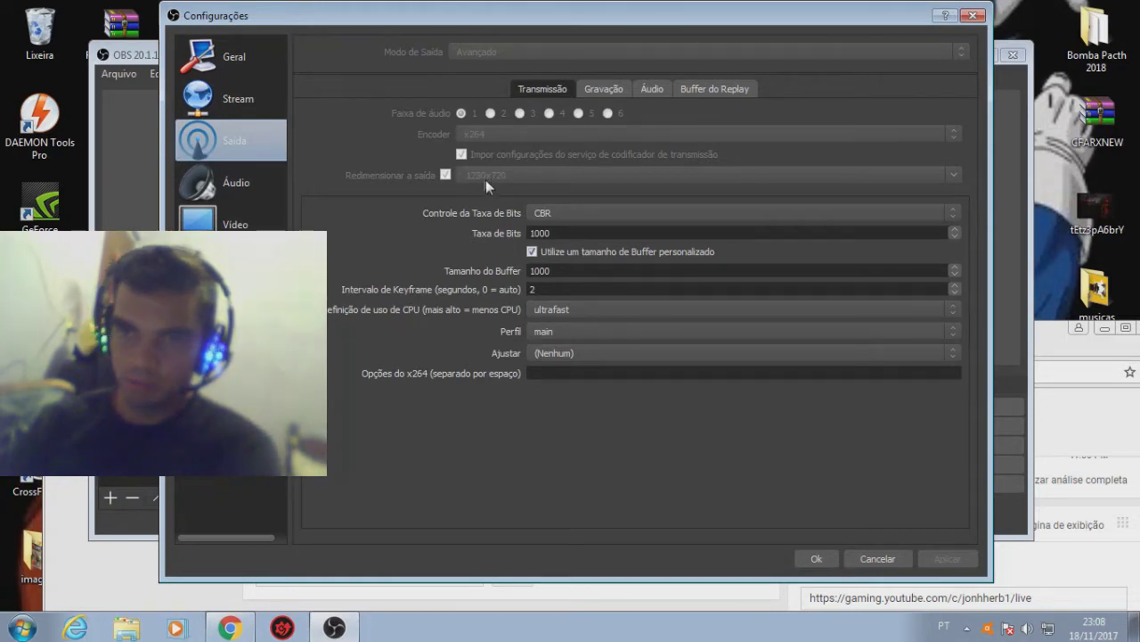
{"action": "left_click_drag", "start_coordinate": [727, 19], "coordinate": [754, 114]}
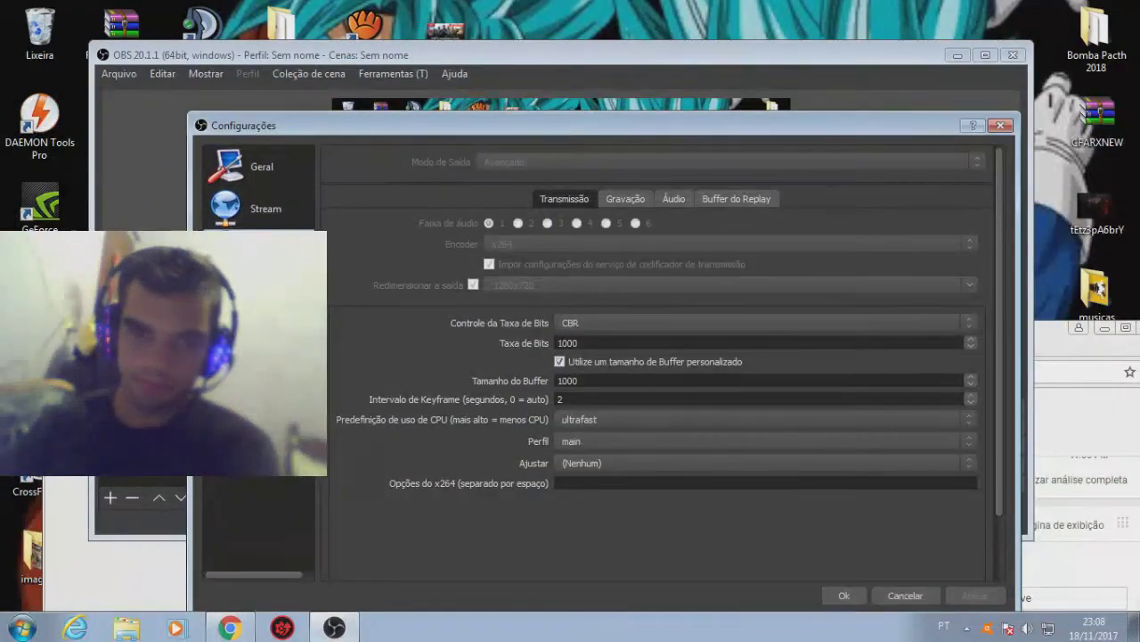
- Switch back to Chrome and open the live streaming FAQ from the dashboard, closing the advertising tab
{"action": "key", "text": "alt+Tab"}
{"action": "left_click_drag", "start_coordinate": [704, 338], "coordinate": [668, 87]}
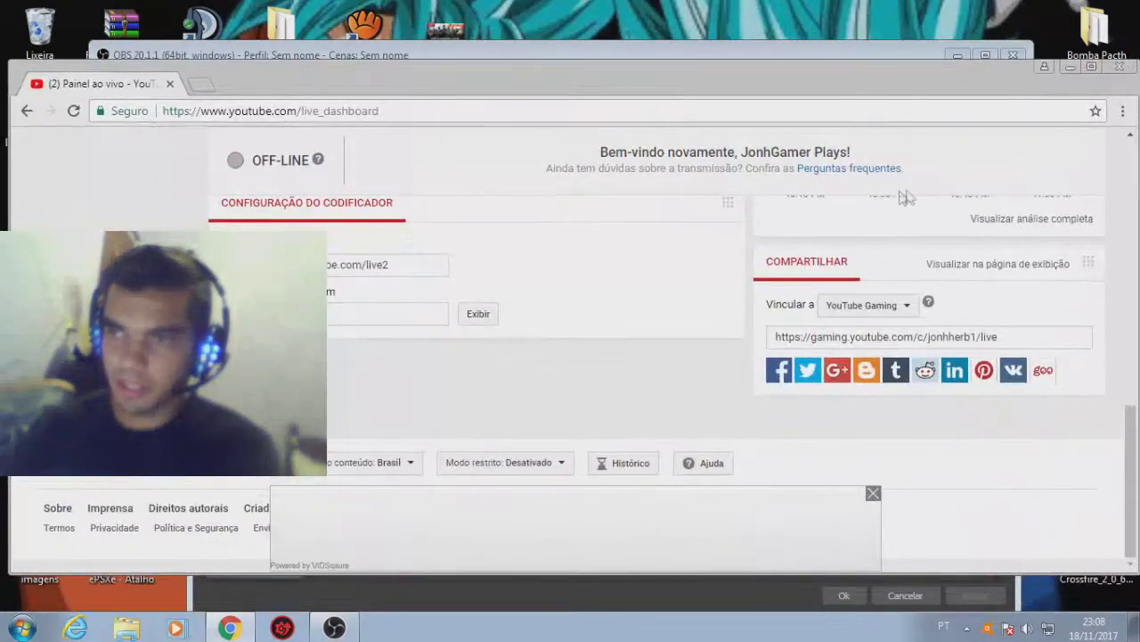
{"action": "left_click", "coordinate": [835, 179]}
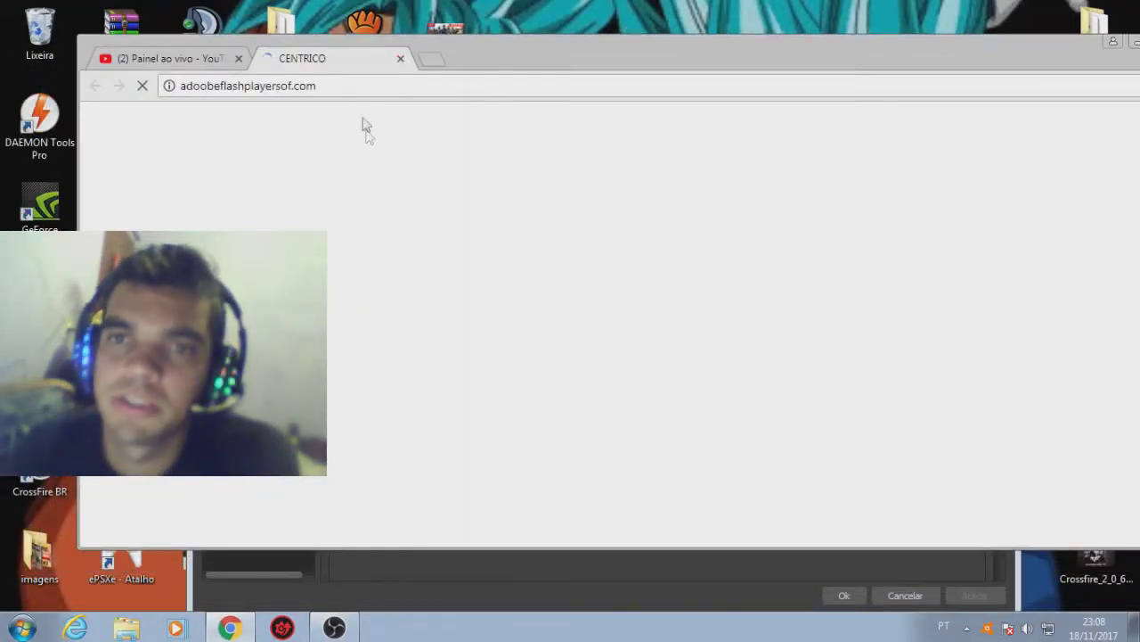
{"action": "left_click", "coordinate": [400, 59]}
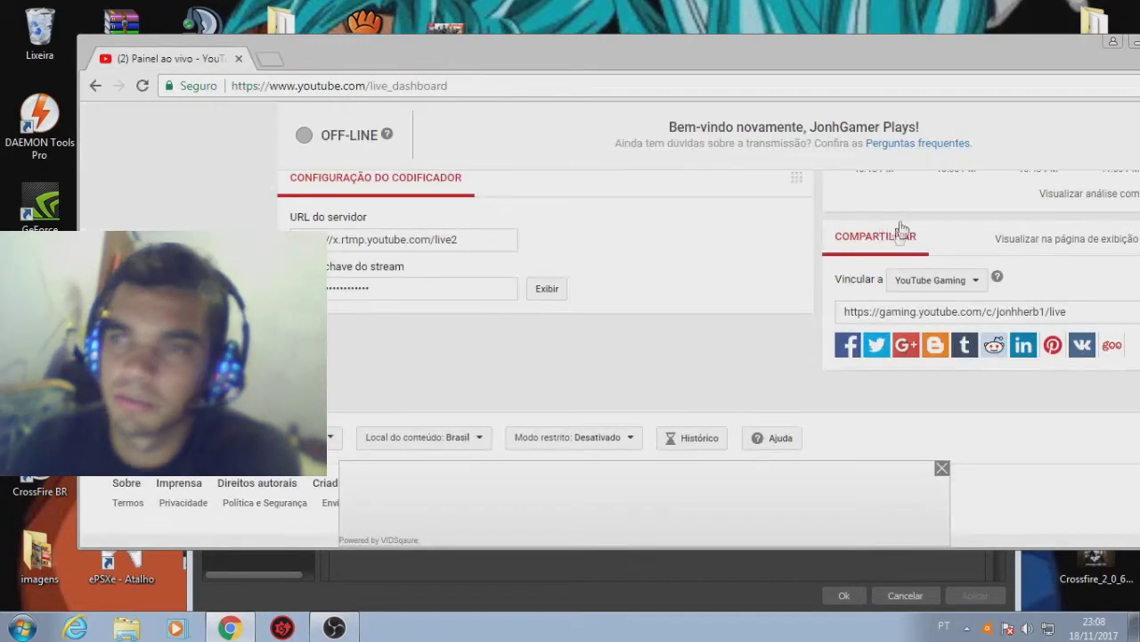
{"action": "left_click", "coordinate": [894, 145]}
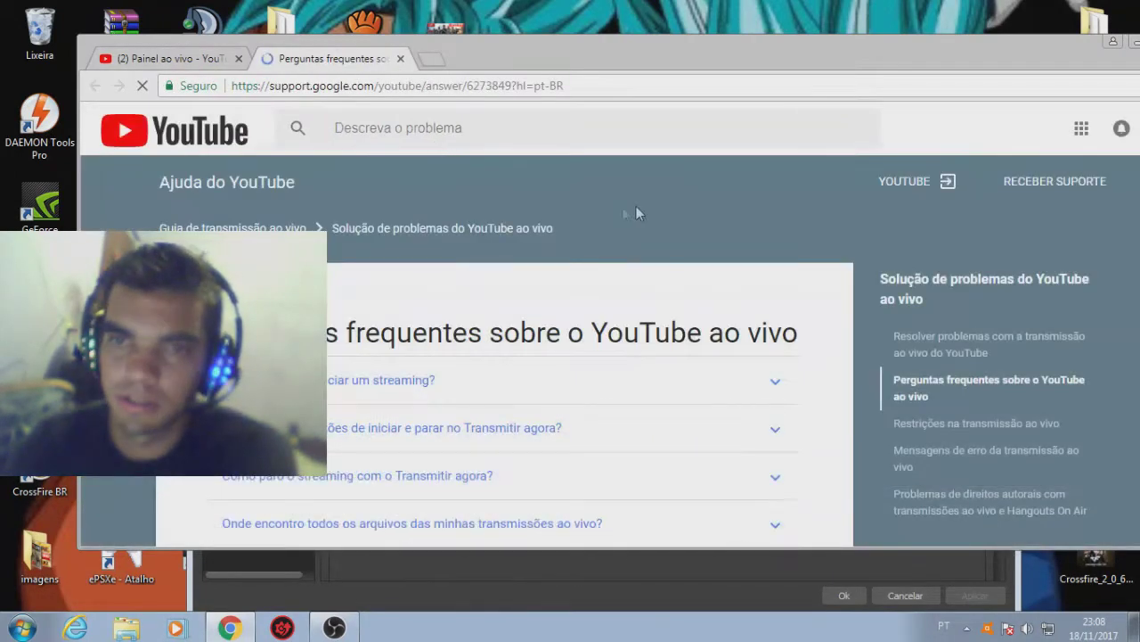
- Open the live stream error messages article and examine its bitrate, keyframe and resolution guidance for the encoder settings link
{"action": "scroll", "coordinate": [923, 462], "scroll_direction": "down", "scroll_amount": 1}
{"action": "scroll", "coordinate": [924, 461], "scroll_direction": "down", "scroll_amount": 1}
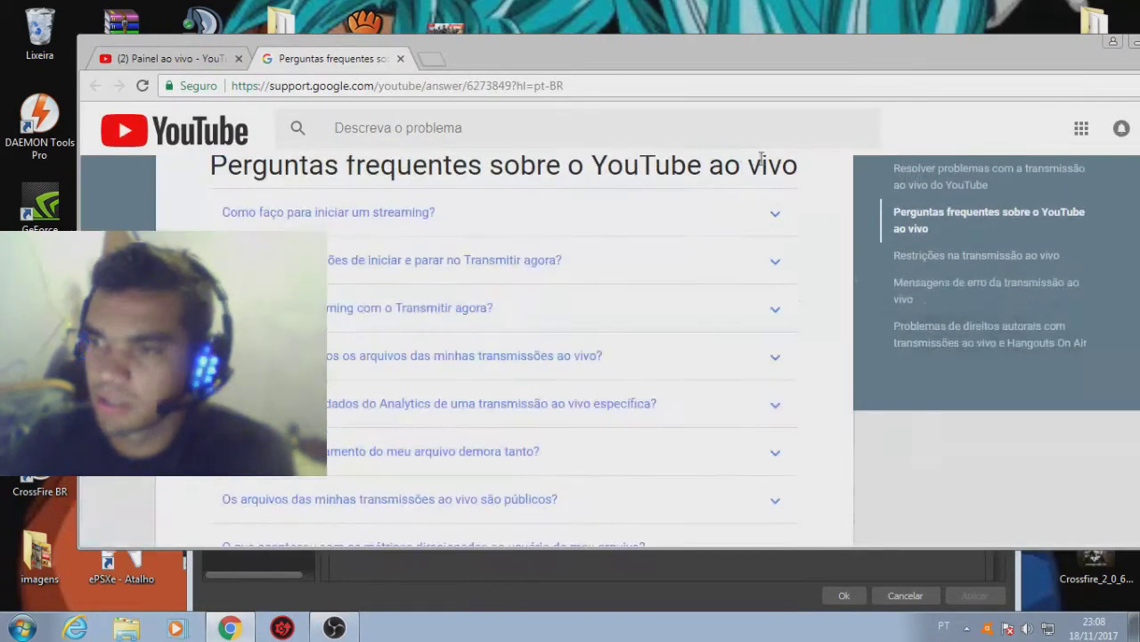
{"action": "left_click", "coordinate": [965, 294]}
{"action": "scroll", "coordinate": [436, 330], "scroll_direction": "down", "scroll_amount": 3}
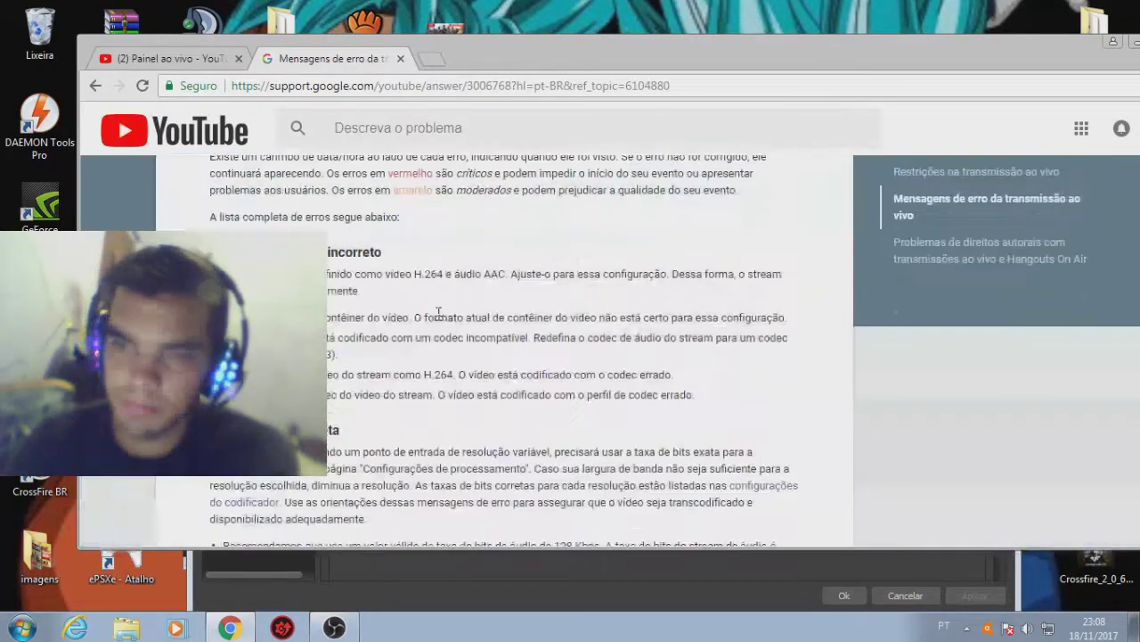
{"action": "scroll", "coordinate": [436, 330], "scroll_direction": "down", "scroll_amount": 15}
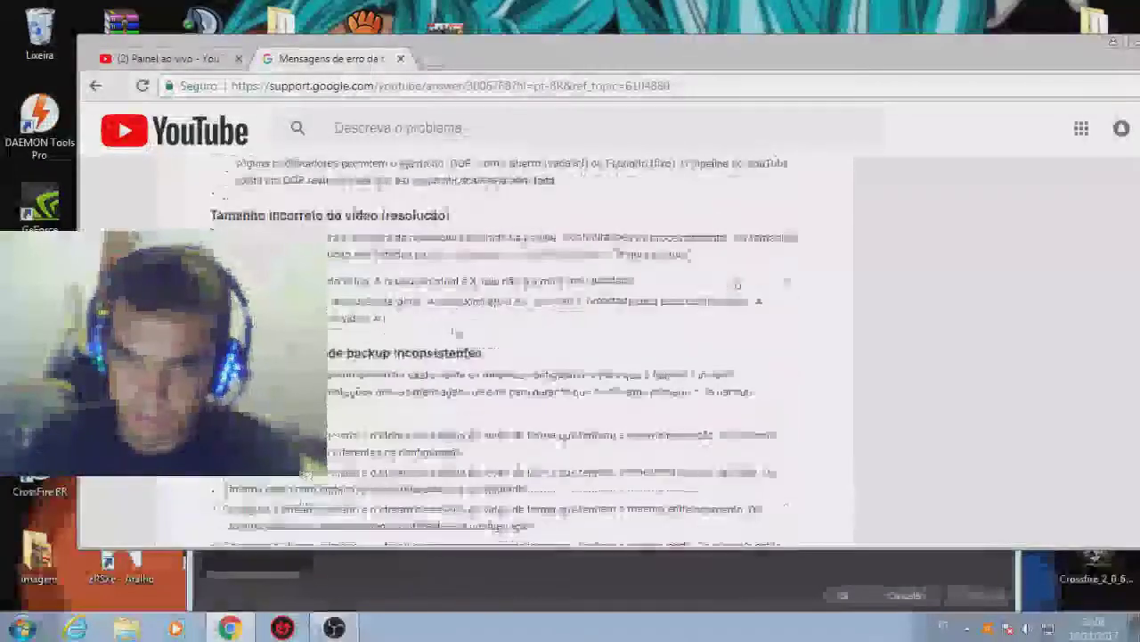
{"action": "scroll", "coordinate": [456, 321], "scroll_direction": "down", "scroll_amount": 3}
{"action": "scroll", "coordinate": [482, 379], "scroll_direction": "up", "scroll_amount": 5}
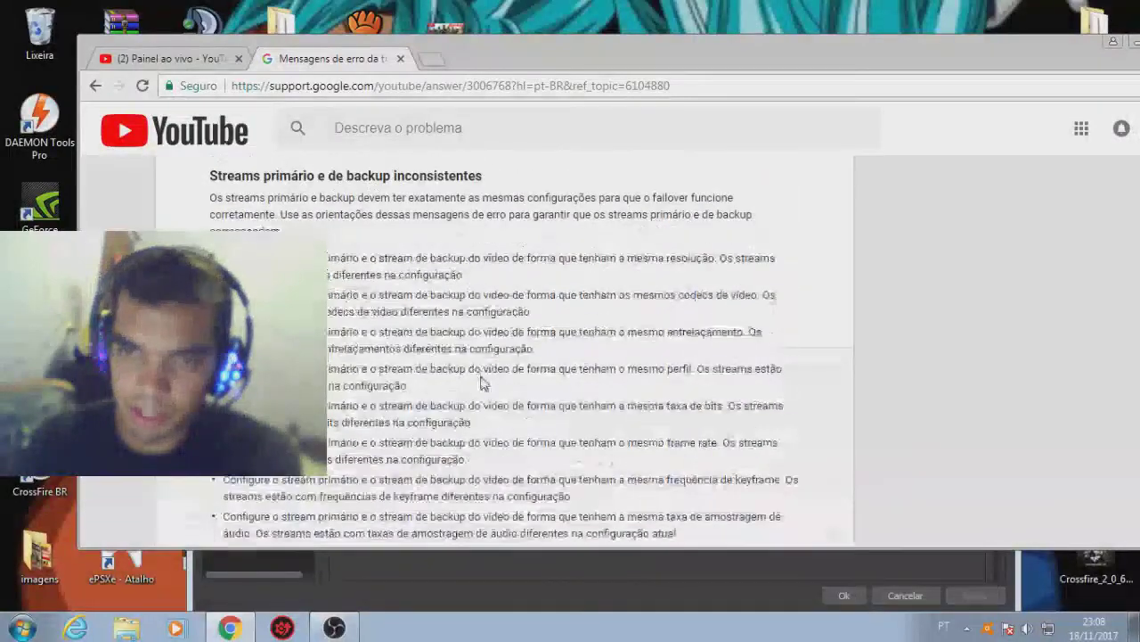
{"action": "scroll", "coordinate": [542, 368], "scroll_direction": "down", "scroll_amount": 3}
{"action": "scroll", "coordinate": [544, 364], "scroll_direction": "up", "scroll_amount": 6}
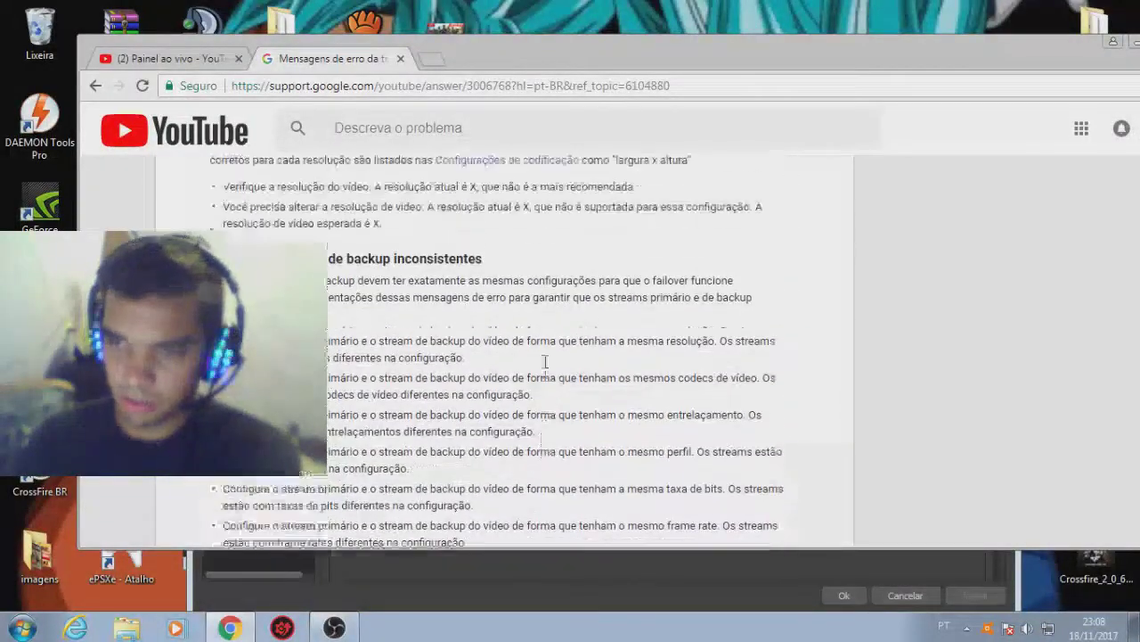
{"action": "scroll", "coordinate": [517, 342], "scroll_direction": "up", "scroll_amount": 4}
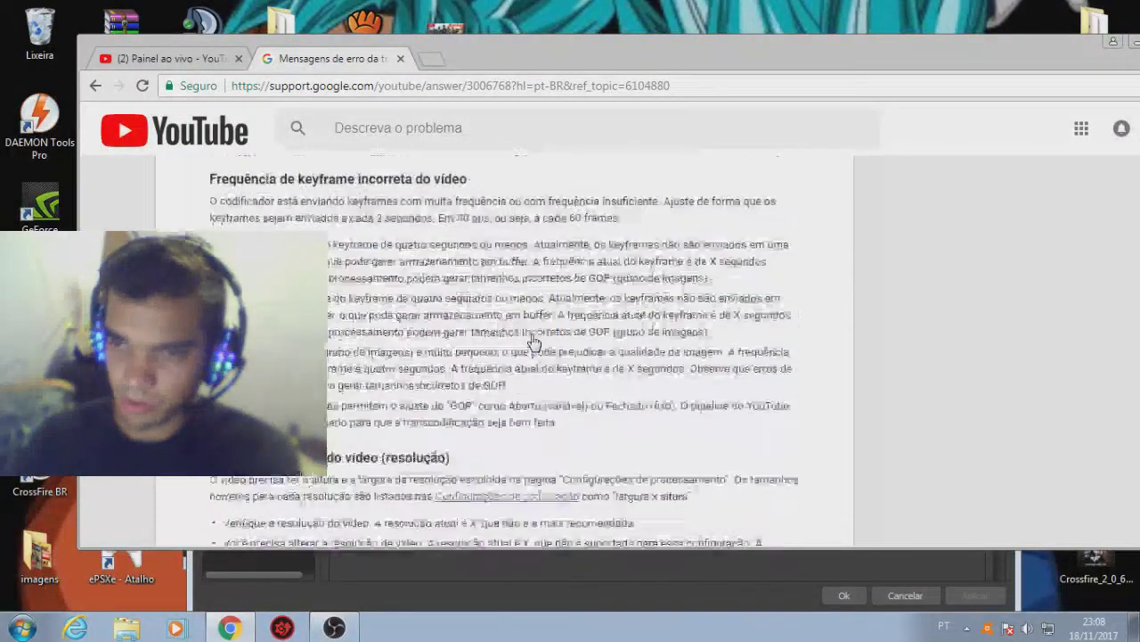
{"action": "scroll", "coordinate": [527, 343], "scroll_direction": "up", "scroll_amount": 8}
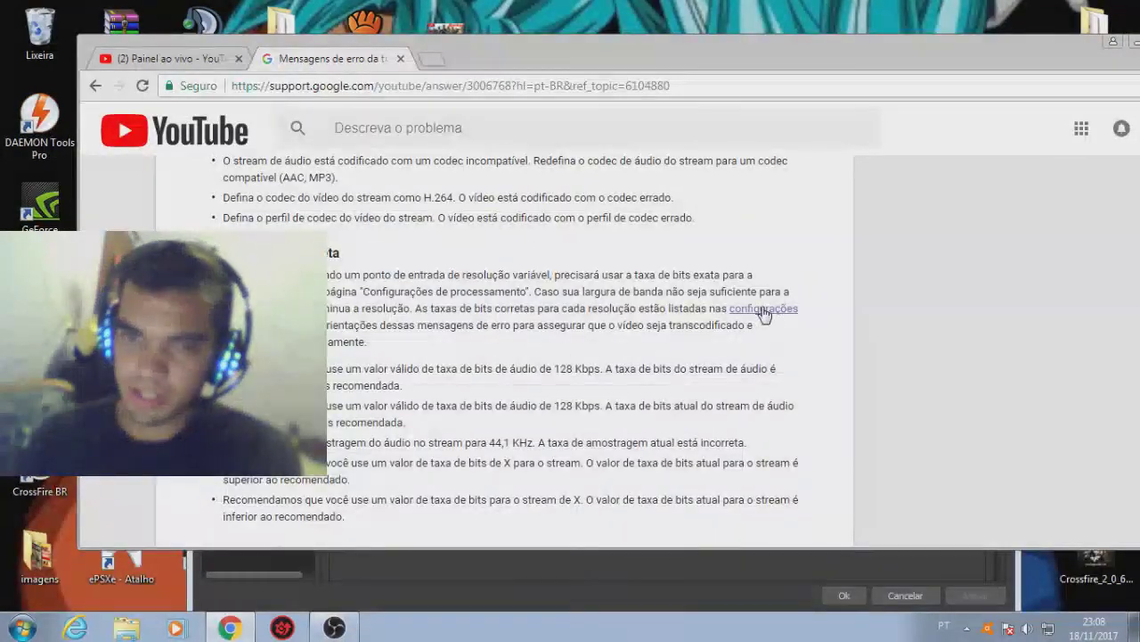
- Expand the 360p entry in the encoder settings article and highlight its 640 x 360 resolution
{"action": "scroll", "coordinate": [488, 341], "scroll_direction": "down", "scroll_amount": 10}
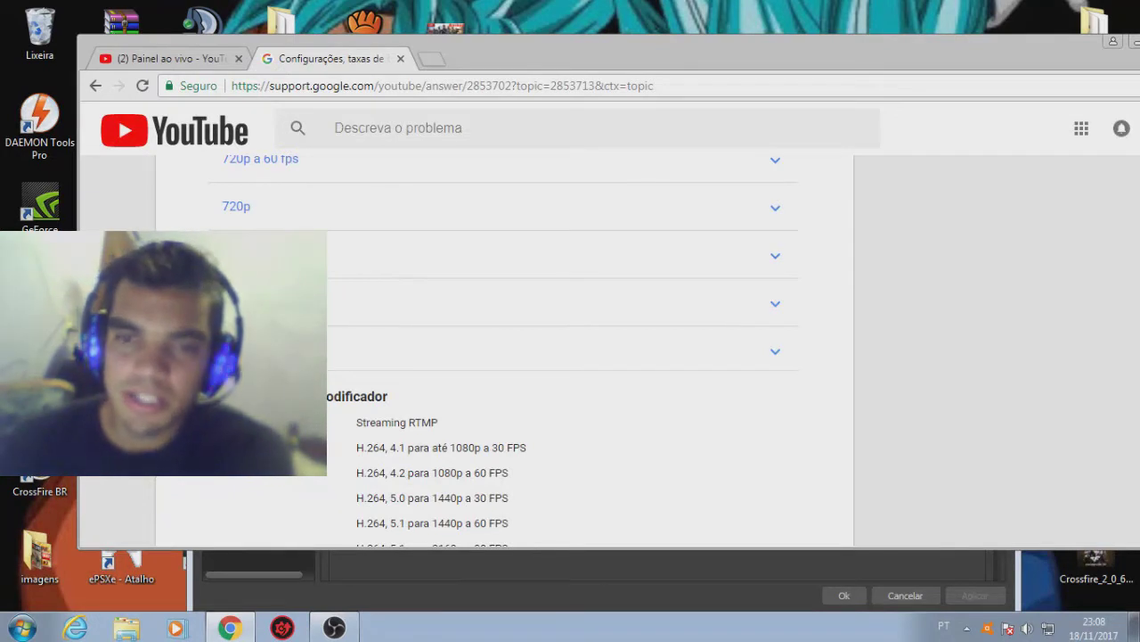
{"action": "left_click", "coordinate": [773, 307]}
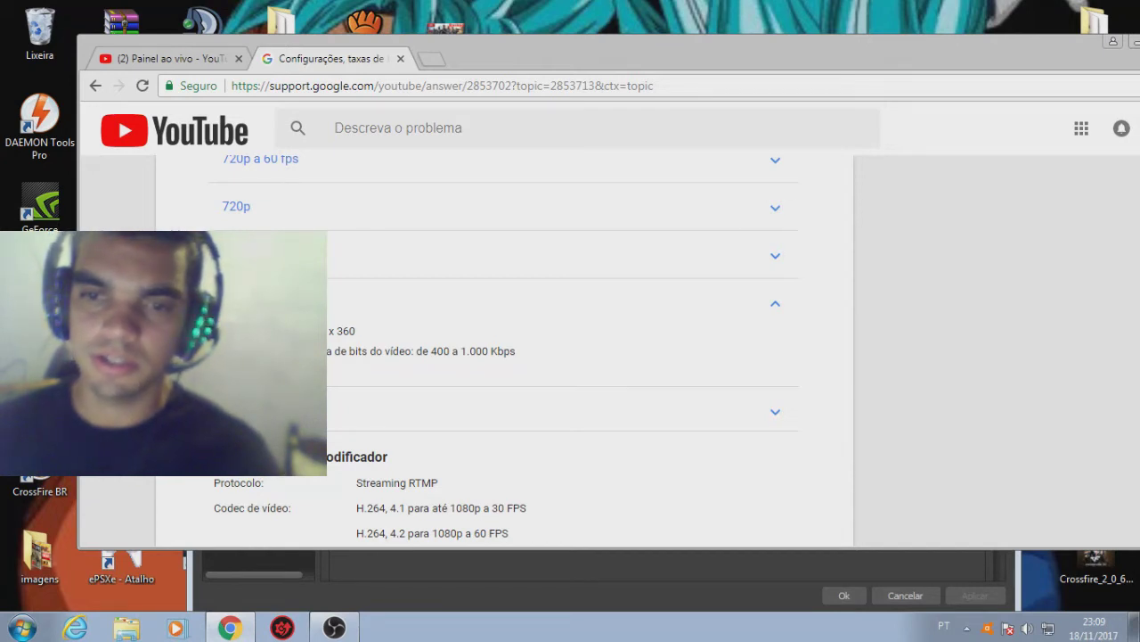
{"action": "left_click_drag", "start_coordinate": [320, 330], "coordinate": [368, 340]}
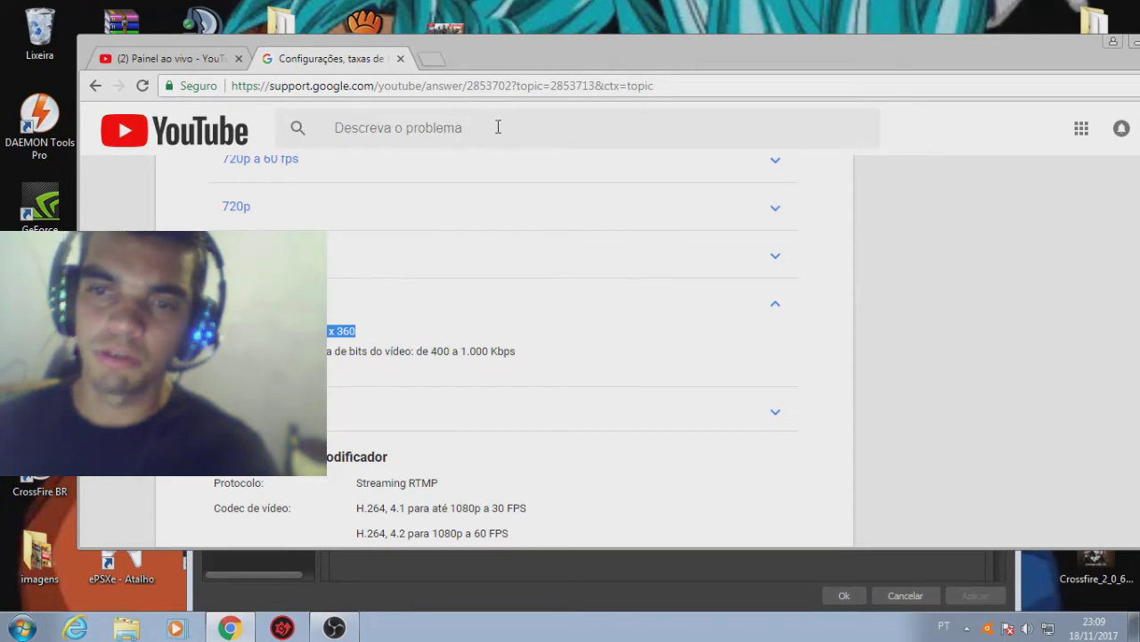
- Compare YouTube's recommended 360p resolution and bitrate range with the rescaled output and bitrate settings in OBS
{"action": "left_click_drag", "start_coordinate": [463, 47], "coordinate": [440, 569]}
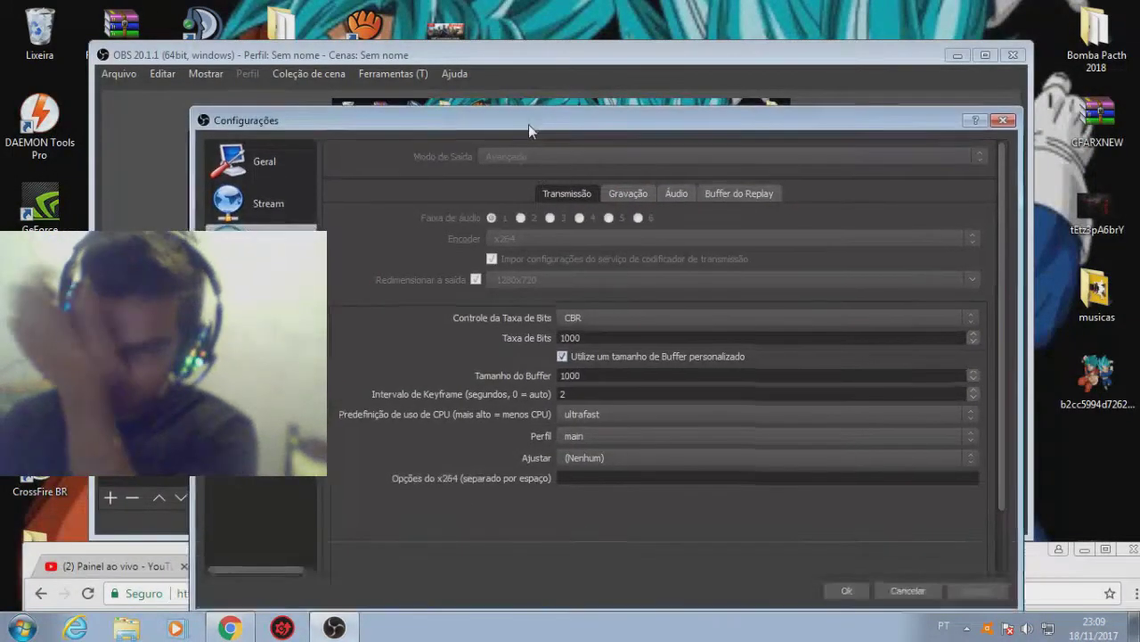
{"action": "left_click_drag", "start_coordinate": [528, 124], "coordinate": [532, 58]}
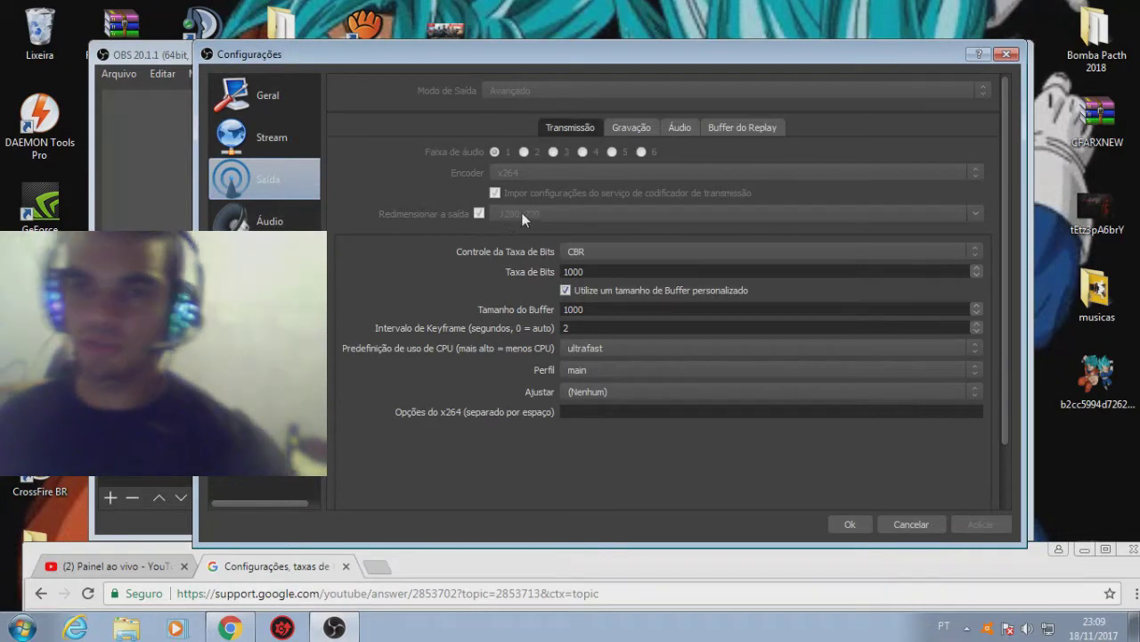
{"action": "left_click", "coordinate": [424, 565]}
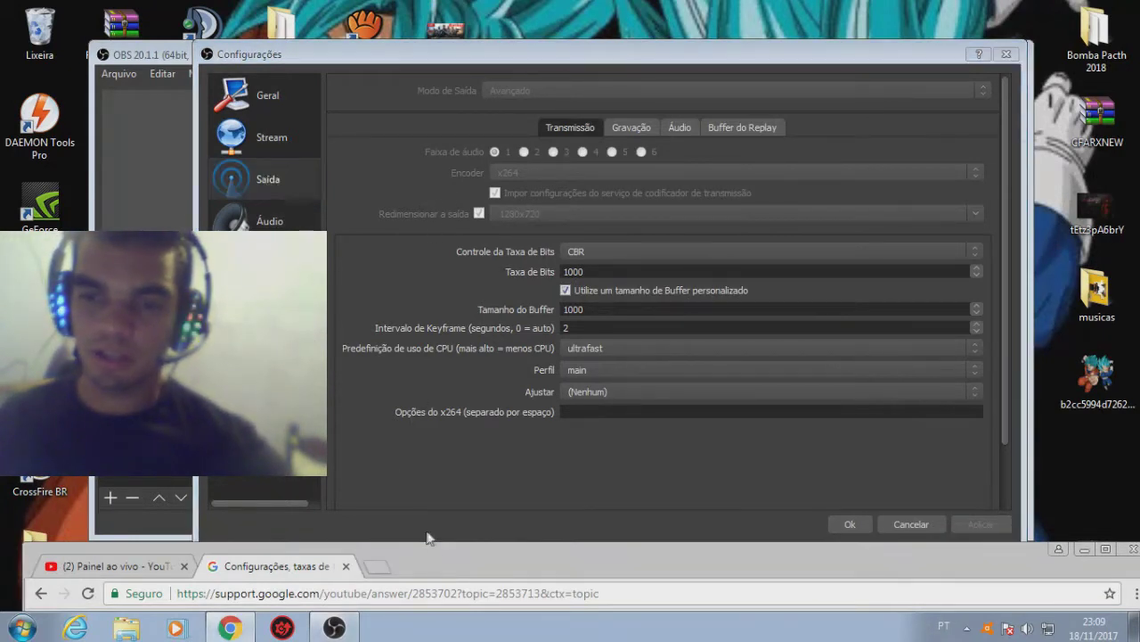
{"action": "left_click", "coordinate": [437, 517]}
{"action": "left_click_drag", "start_coordinate": [438, 565], "coordinate": [574, 168]}
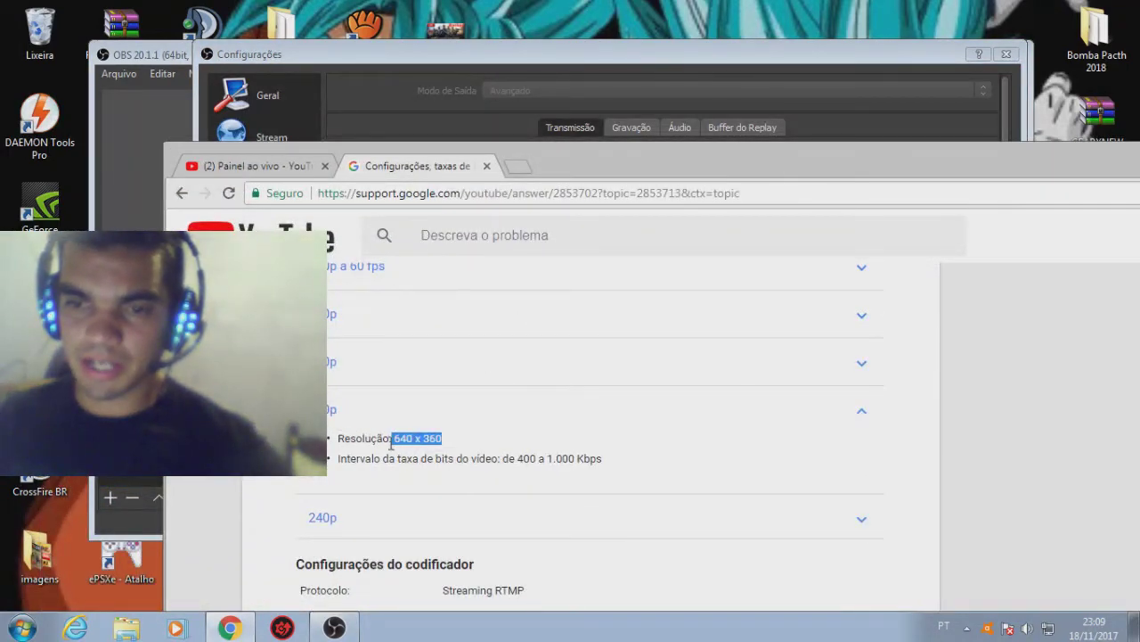
{"action": "left_click_drag", "start_coordinate": [626, 167], "coordinate": [567, 586]}
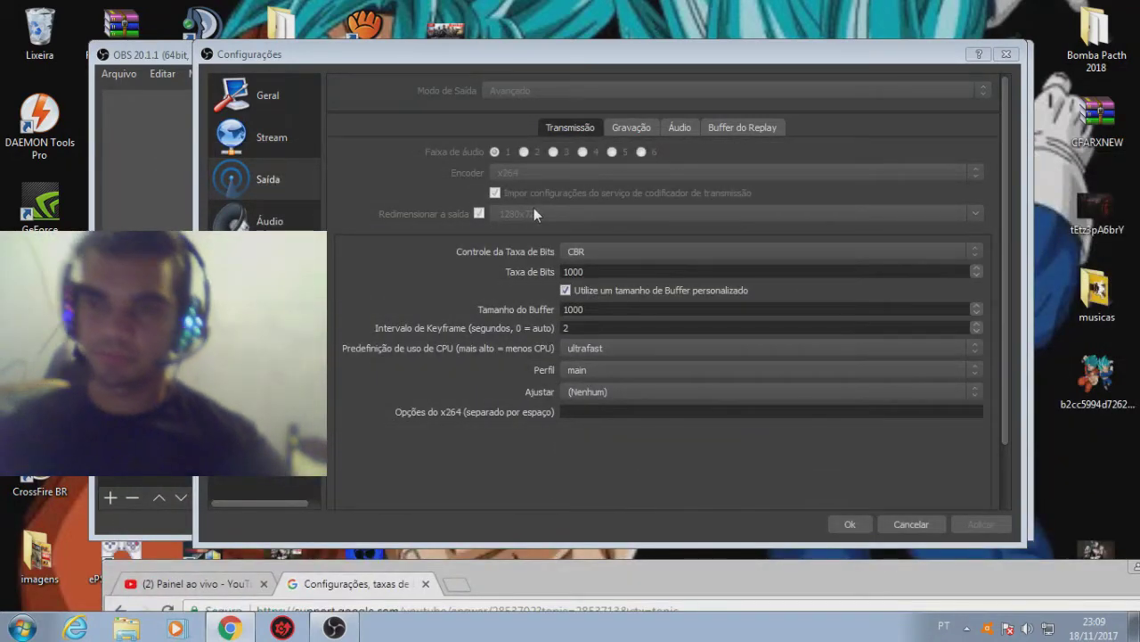
- Expand the 720p entry in the encoder settings article and compare its resolution and bitrate range with the OBS output settings
{"action": "left_click", "coordinate": [565, 290]}
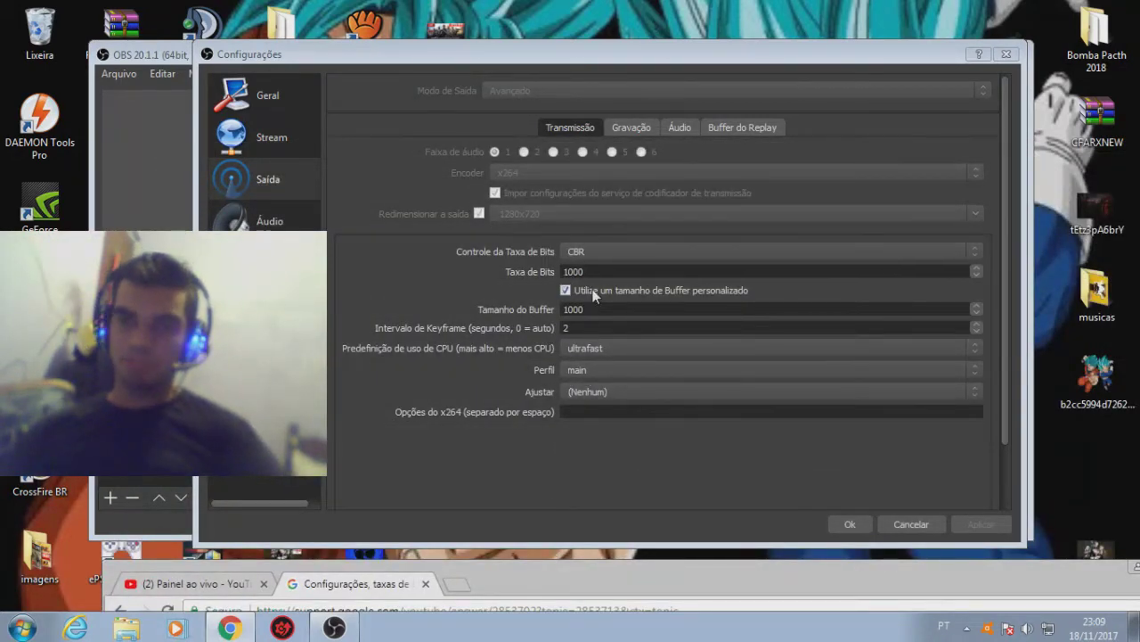
{"action": "left_click_drag", "start_coordinate": [595, 576], "coordinate": [694, 172]}
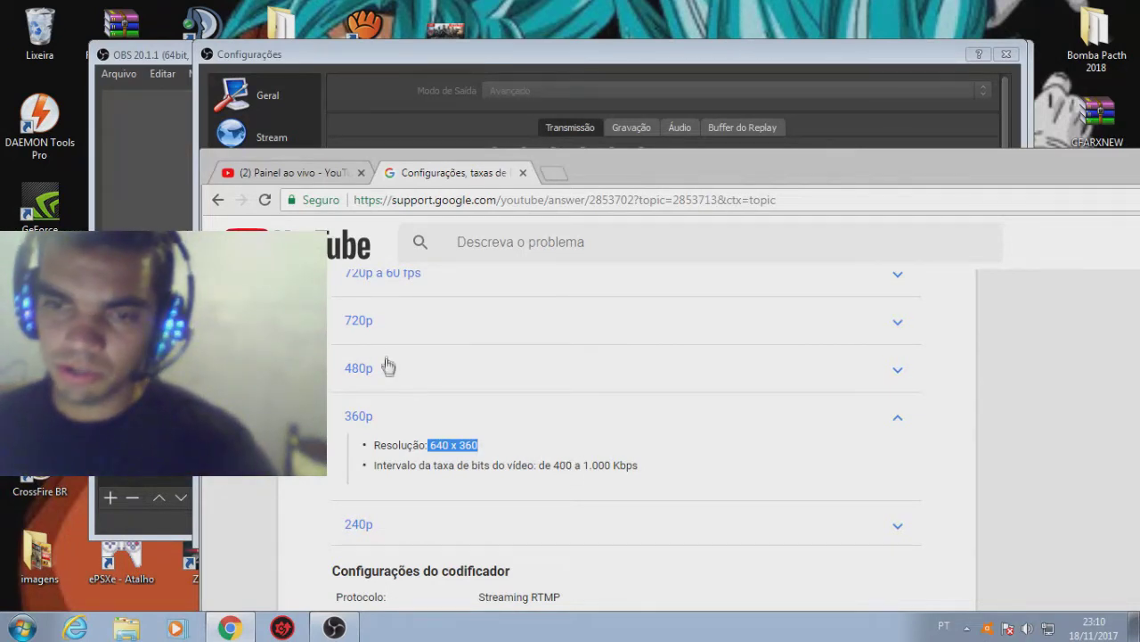
{"action": "left_click", "coordinate": [358, 322]}
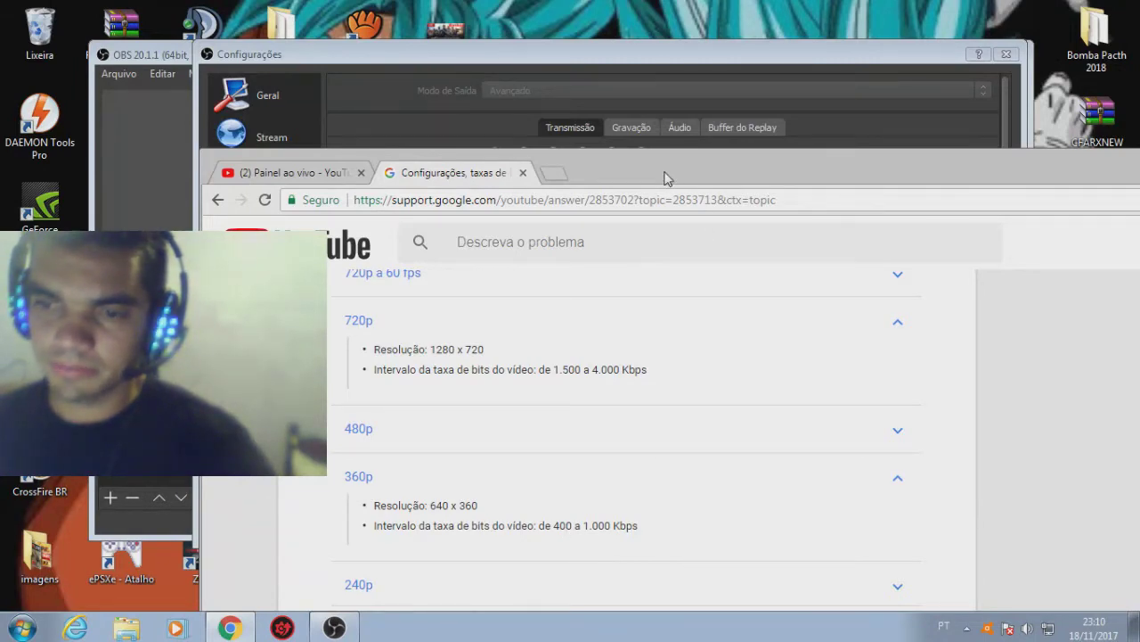
{"action": "left_click_drag", "start_coordinate": [664, 179], "coordinate": [642, 521]}
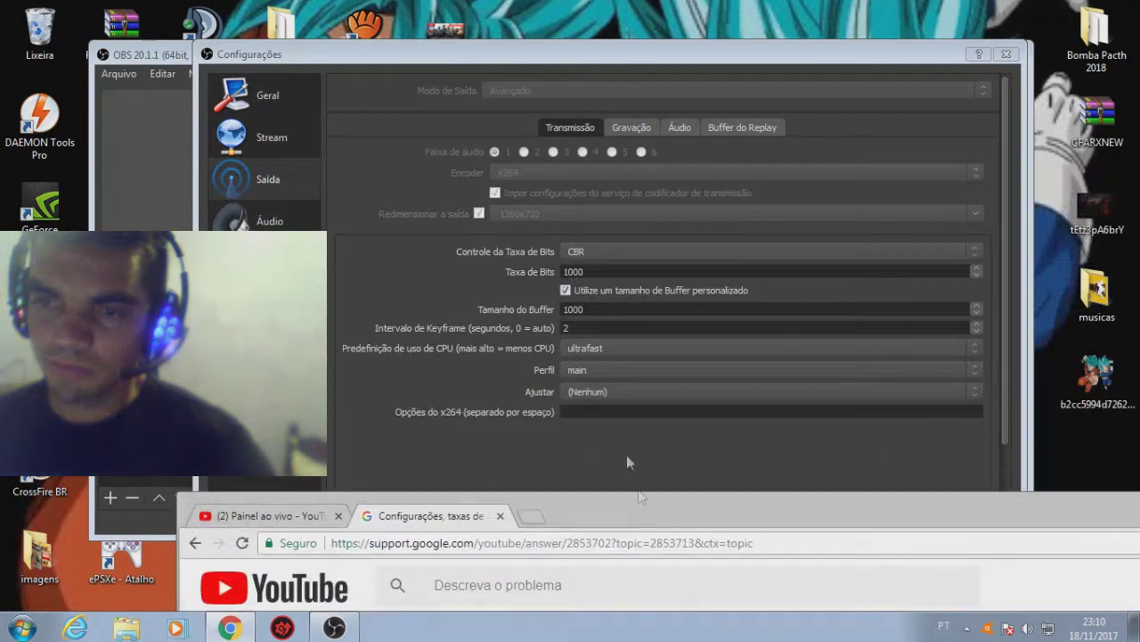
- Set both the streaming bitrate and the custom buffer size to 700 in the OBS output settings
{"action": "double_click", "coordinate": [570, 271]}
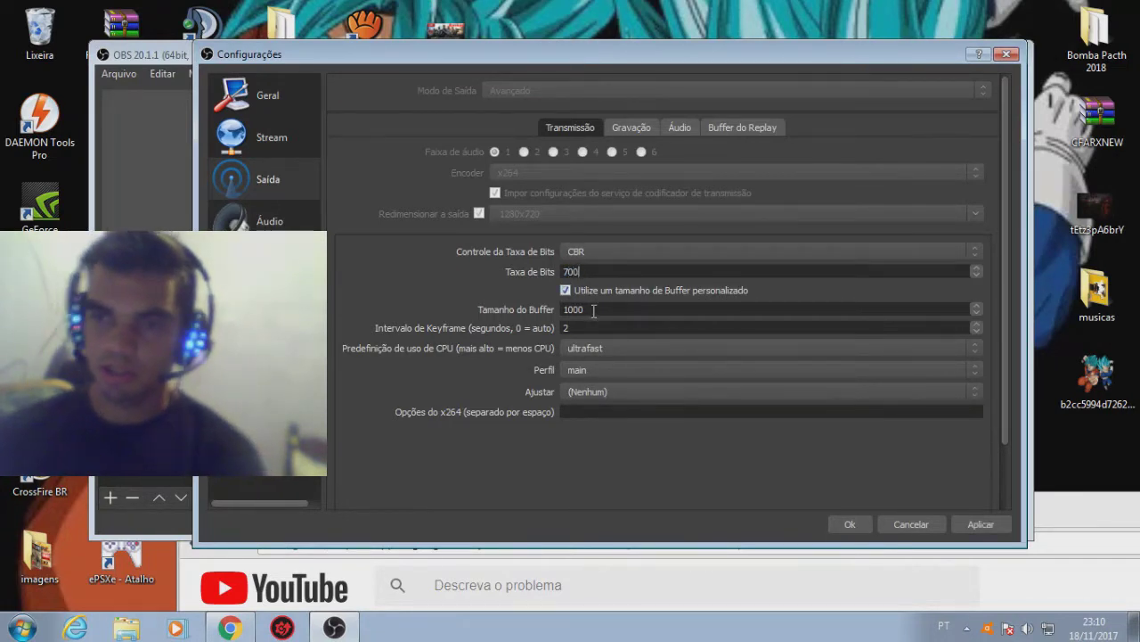
{"action": "left_click", "coordinate": [594, 310]}
{"action": "type", "text": "700"}
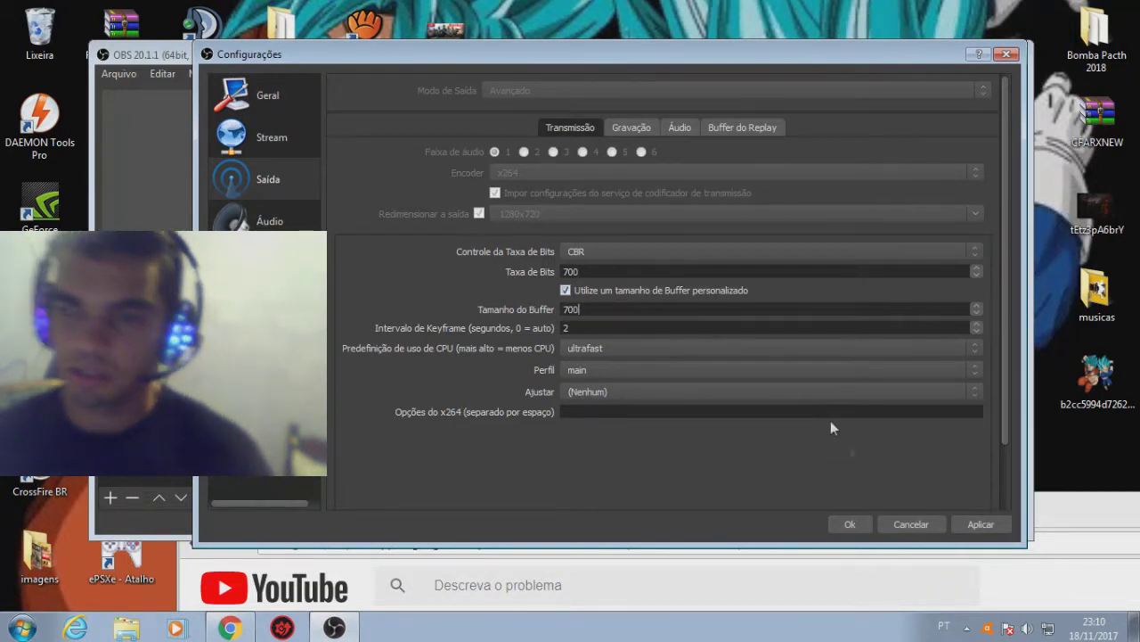
{"action": "mouse_move", "coordinate": [549, 55]}
{"action": "left_mouse_down"}
{"action": "mouse_move", "coordinate": [555, 85]}
{"action": "mouse_move", "coordinate": [555, 52]}
{"action": "left_mouse_up"}
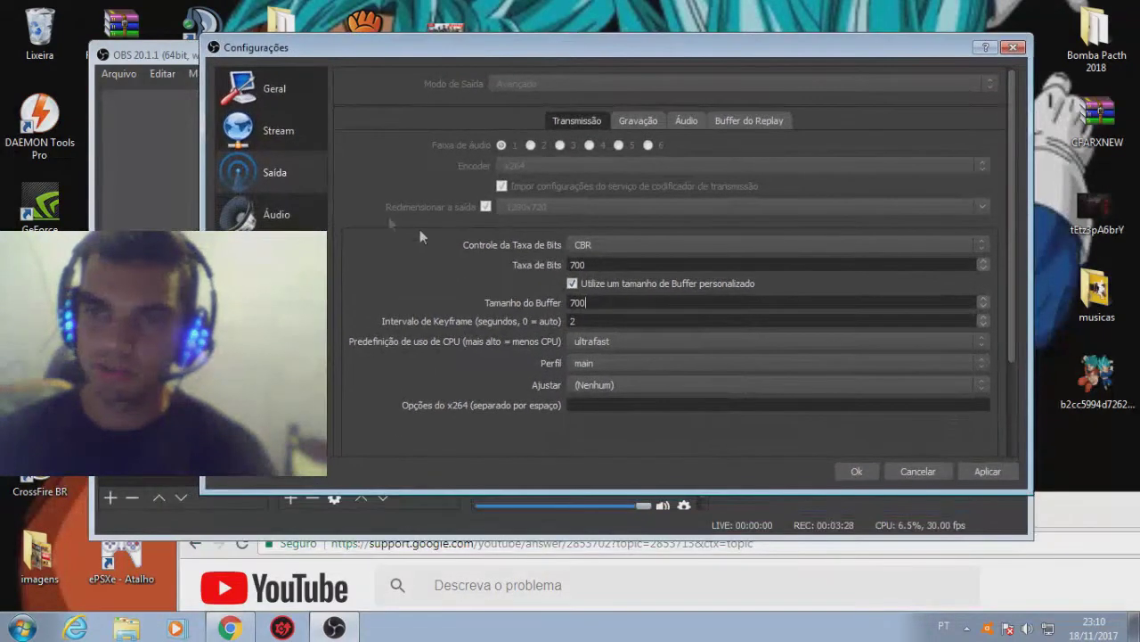
- Compare the base and output resolutions in the OBS video settings with the 360p resolution recommended in the YouTube article
{"action": "left_click", "coordinate": [273, 258]}
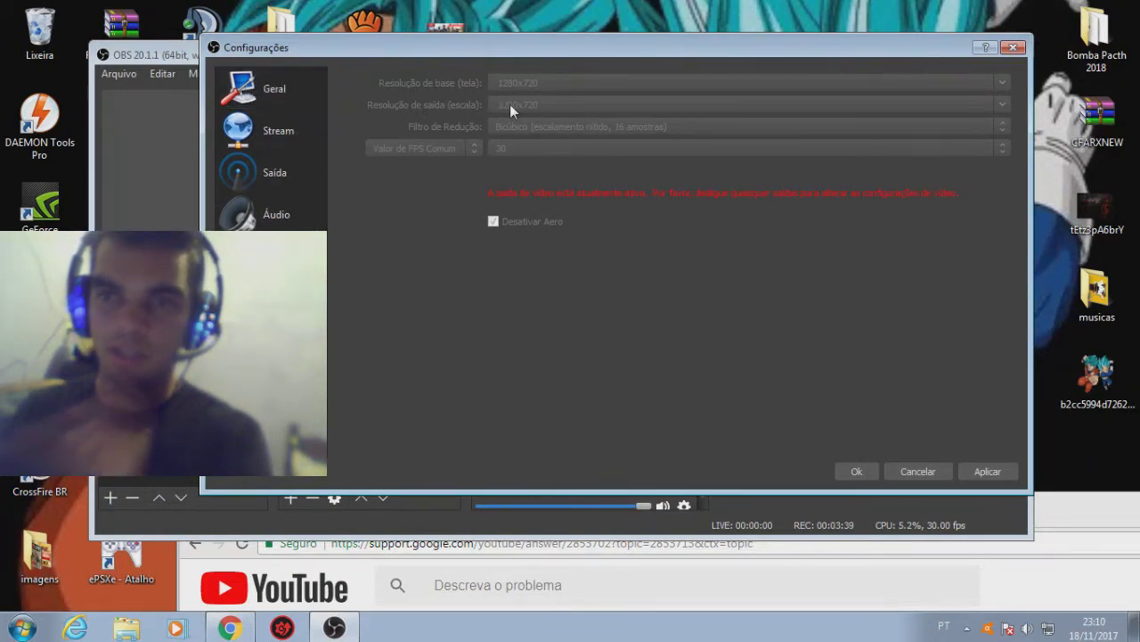
{"action": "left_click", "coordinate": [659, 581]}
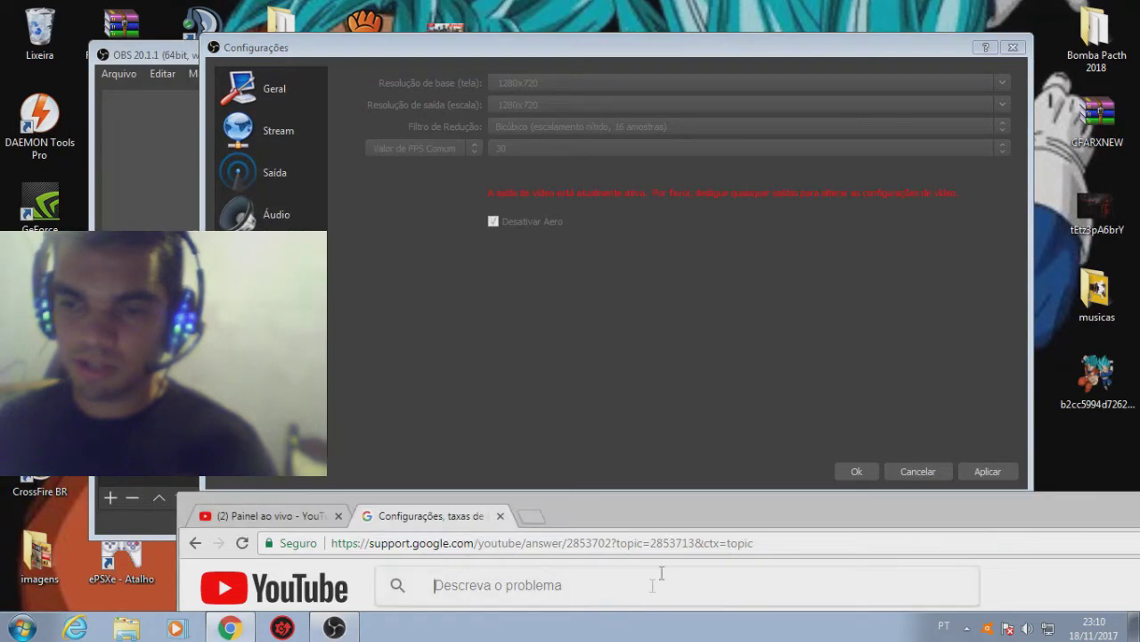
{"action": "left_click_drag", "start_coordinate": [624, 515], "coordinate": [635, 156]}
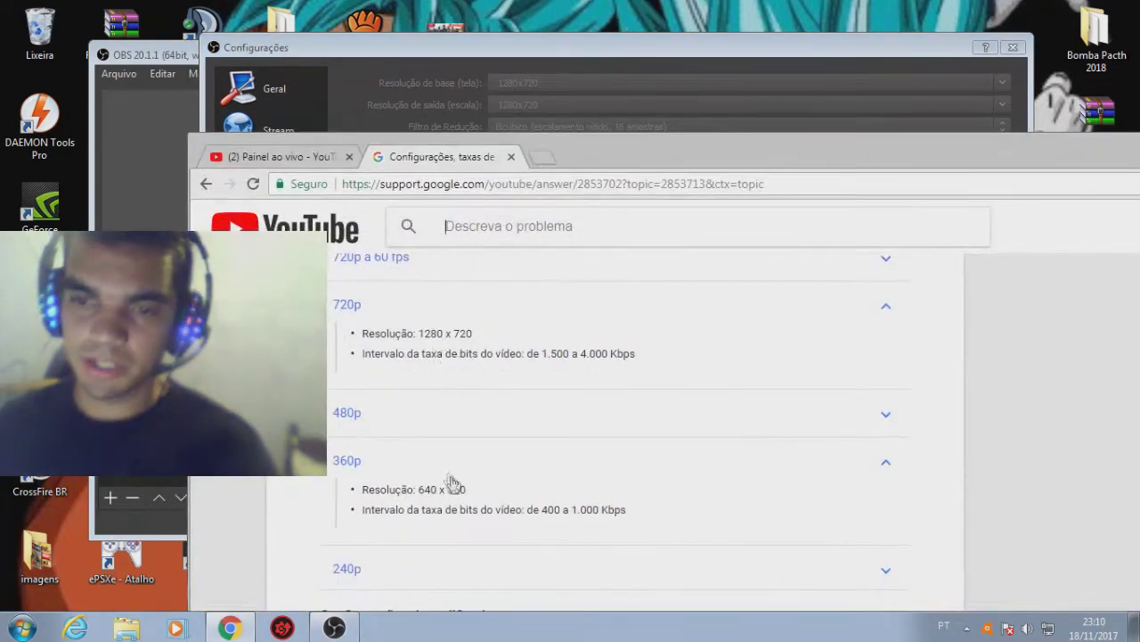
{"action": "left_click_drag", "start_coordinate": [419, 495], "coordinate": [453, 496]}
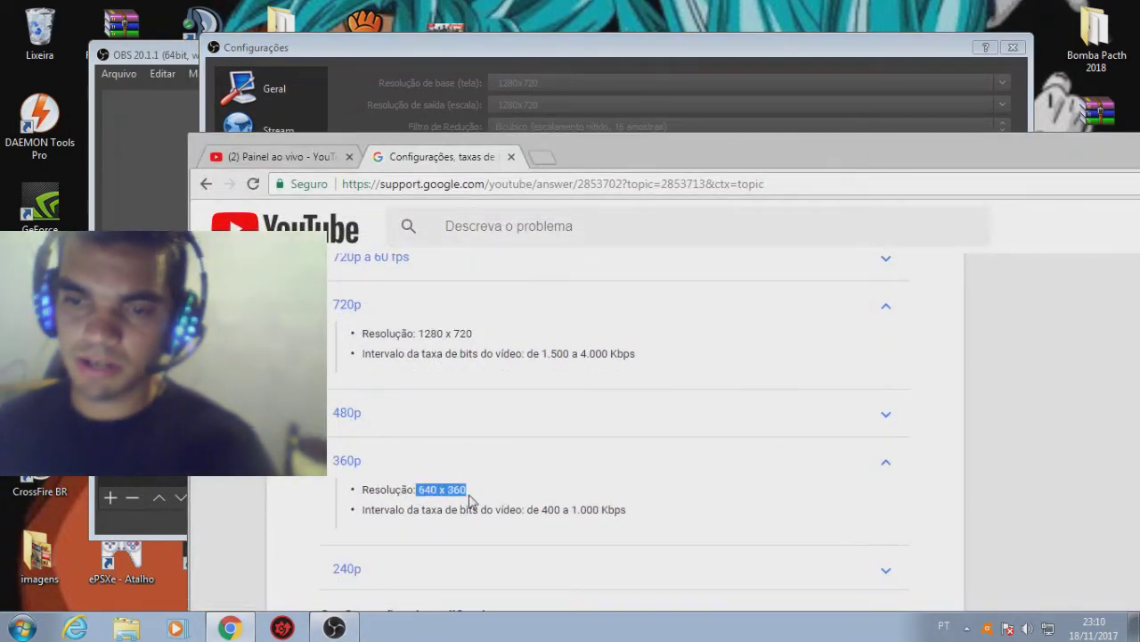
{"action": "left_click_drag", "start_coordinate": [617, 156], "coordinate": [615, 516]}
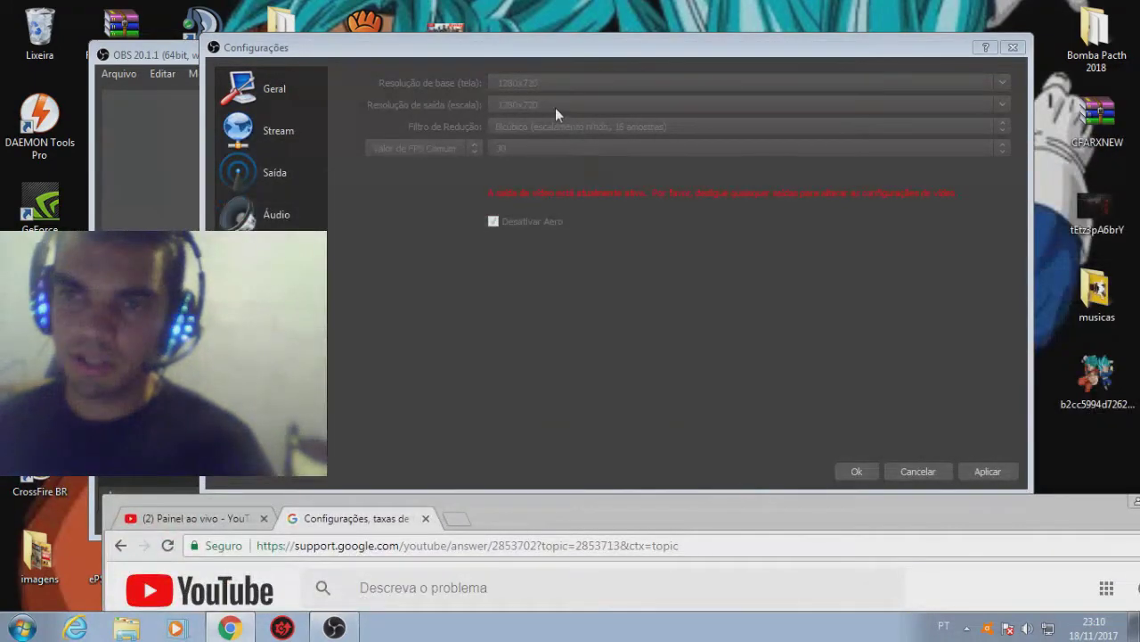
{"action": "left_click_drag", "start_coordinate": [539, 45], "coordinate": [502, 35]}
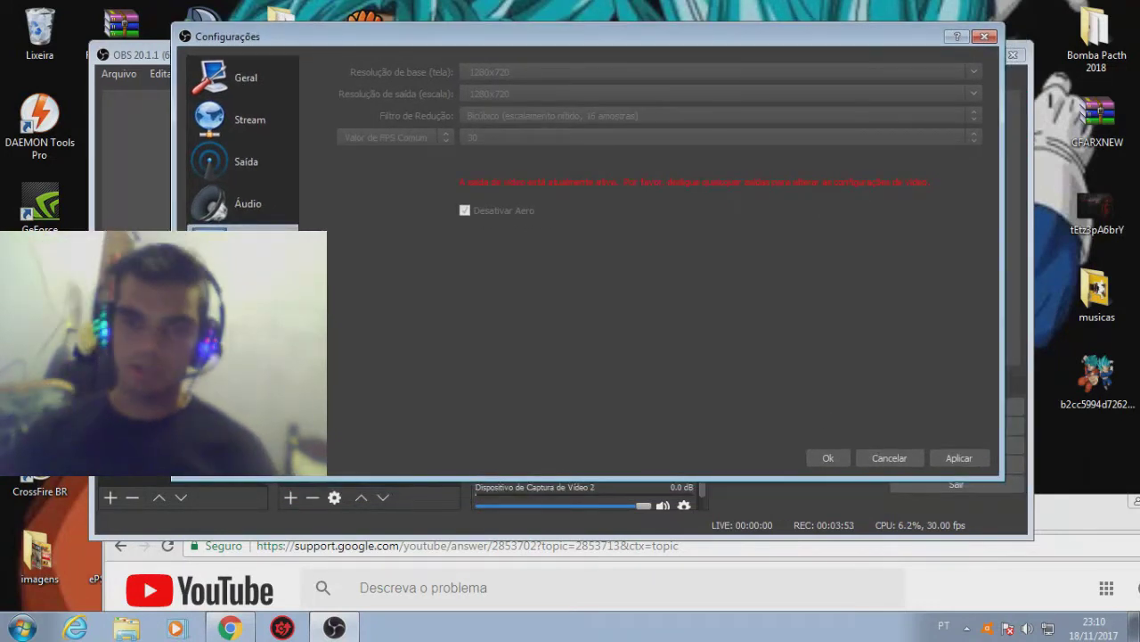
- Review the advanced and audio settings, checking which devices are offered for desktop audio and the second auxiliary microphone
{"action": "left_click", "coordinate": [240, 328]}
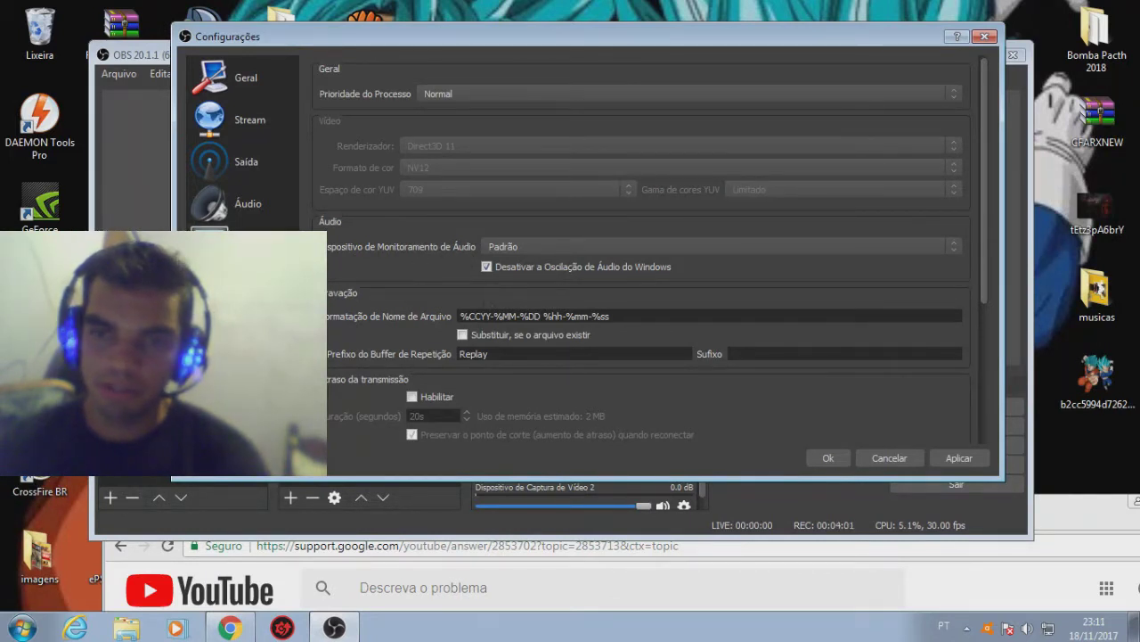
{"action": "left_click", "coordinate": [245, 287]}
{"action": "left_click", "coordinate": [245, 245]}
{"action": "left_click", "coordinate": [247, 204]}
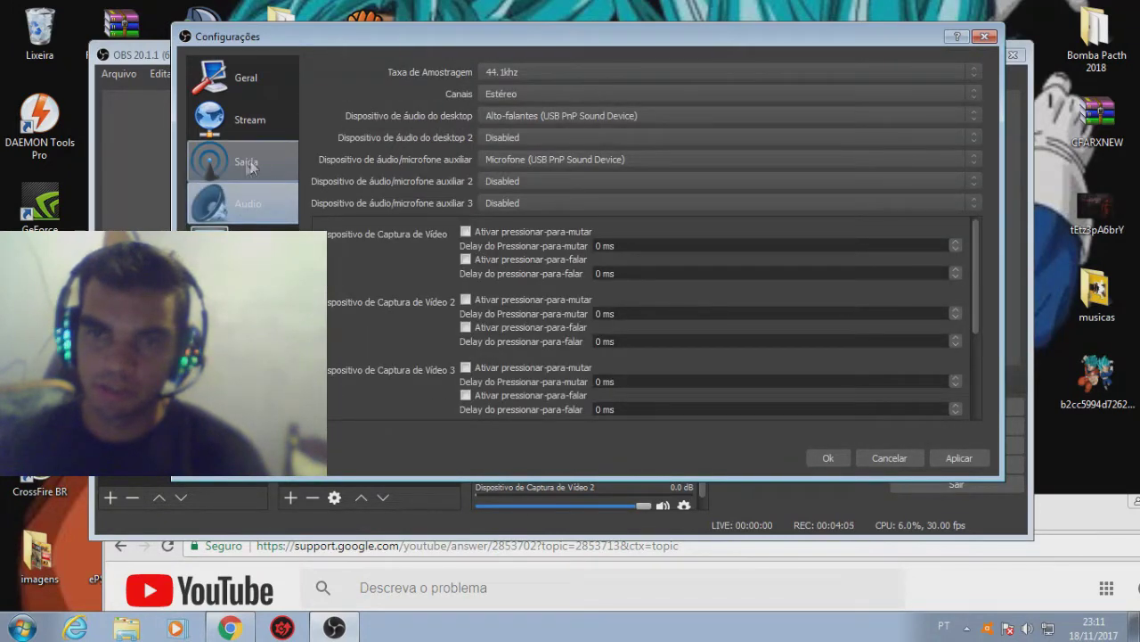
{"action": "left_click", "coordinate": [678, 117]}
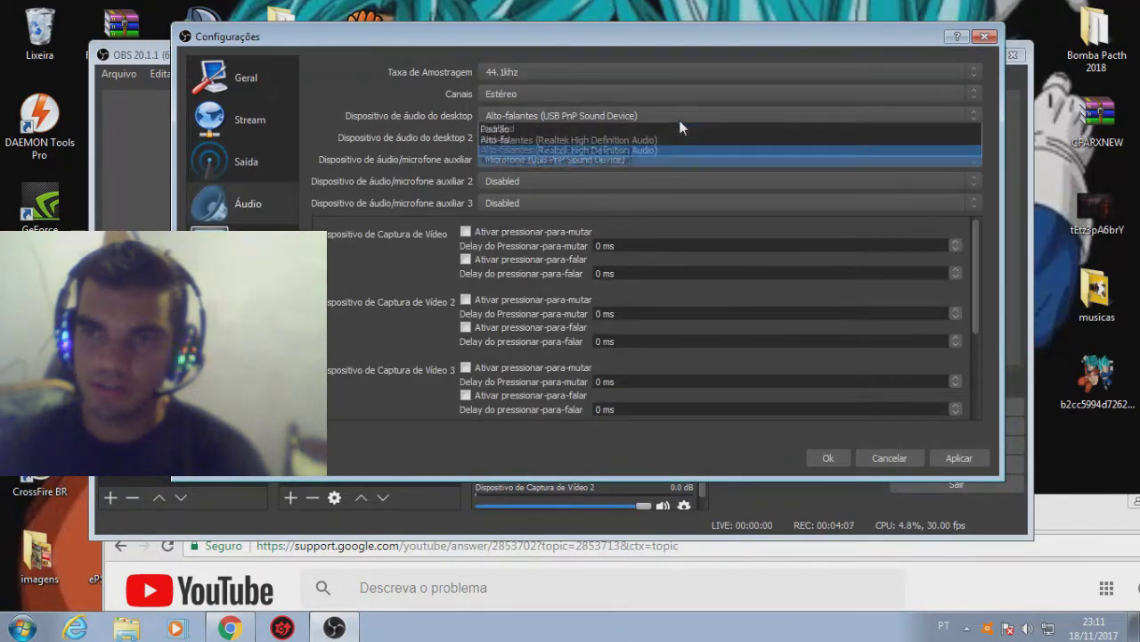
{"action": "left_click", "coordinate": [535, 185]}
{"action": "left_click", "coordinate": [534, 183]}
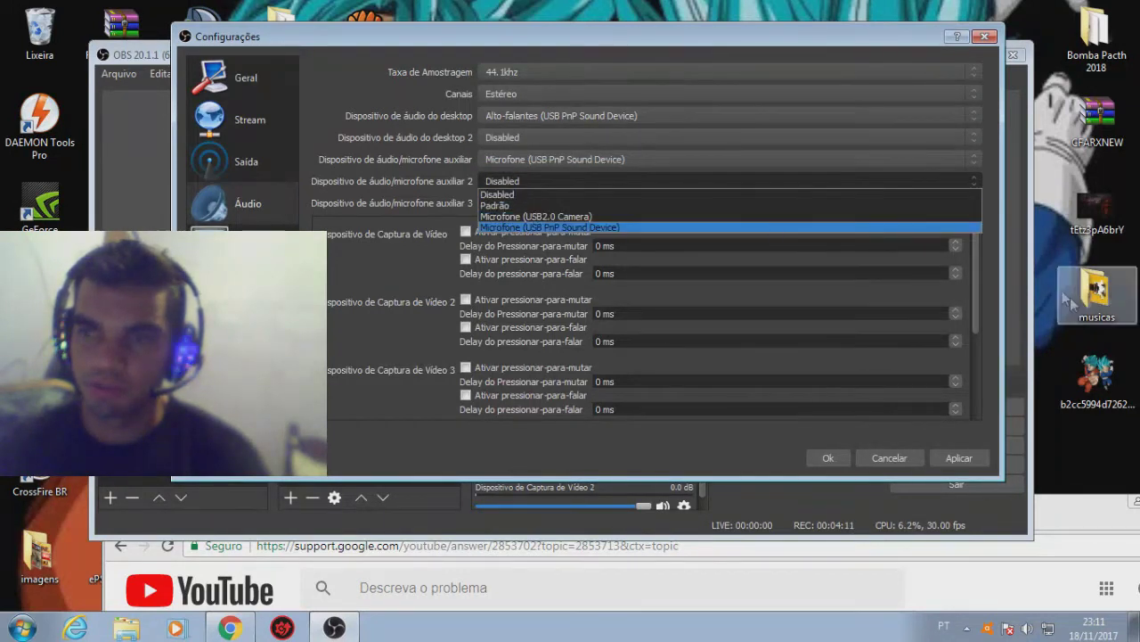
{"action": "left_click", "coordinate": [823, 331]}
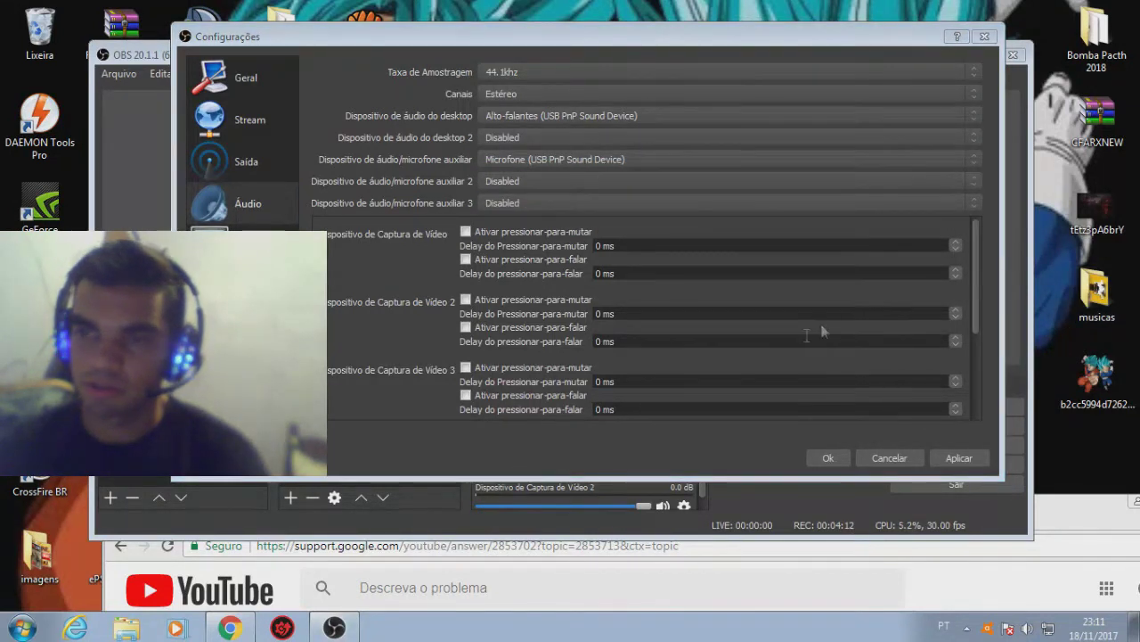
- Review the stream service settings and the streaming output settings, and close the settings window
{"action": "left_click", "coordinate": [242, 160]}
{"action": "left_click", "coordinate": [253, 129]}
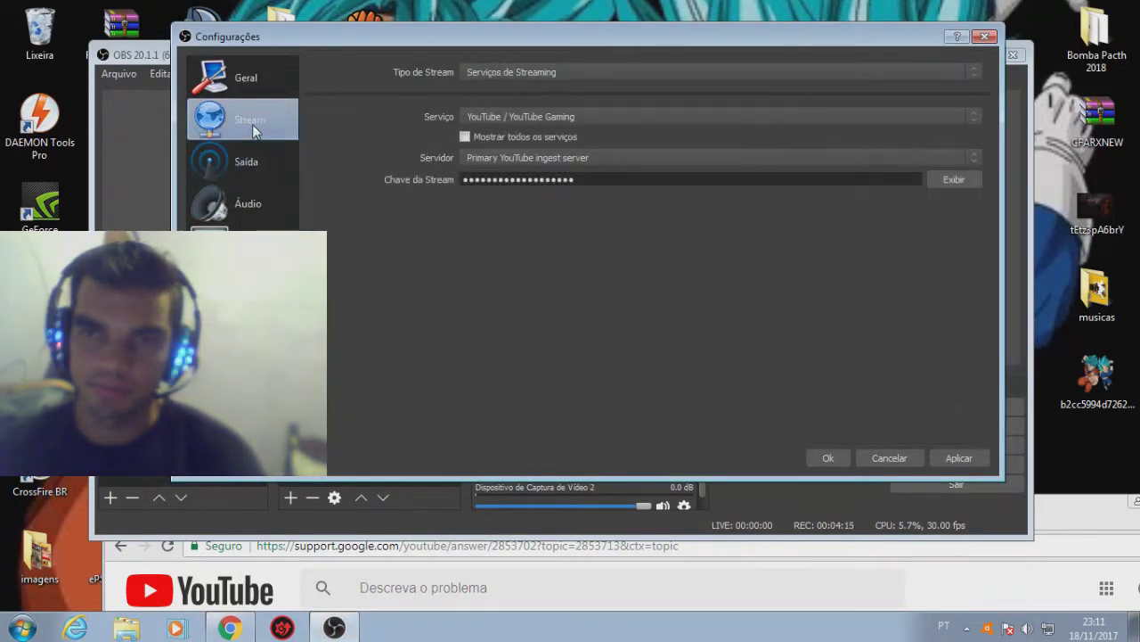
{"action": "key", "text": "Down"}
{"action": "key", "text": "Up"}
{"action": "left_click", "coordinate": [268, 144]}
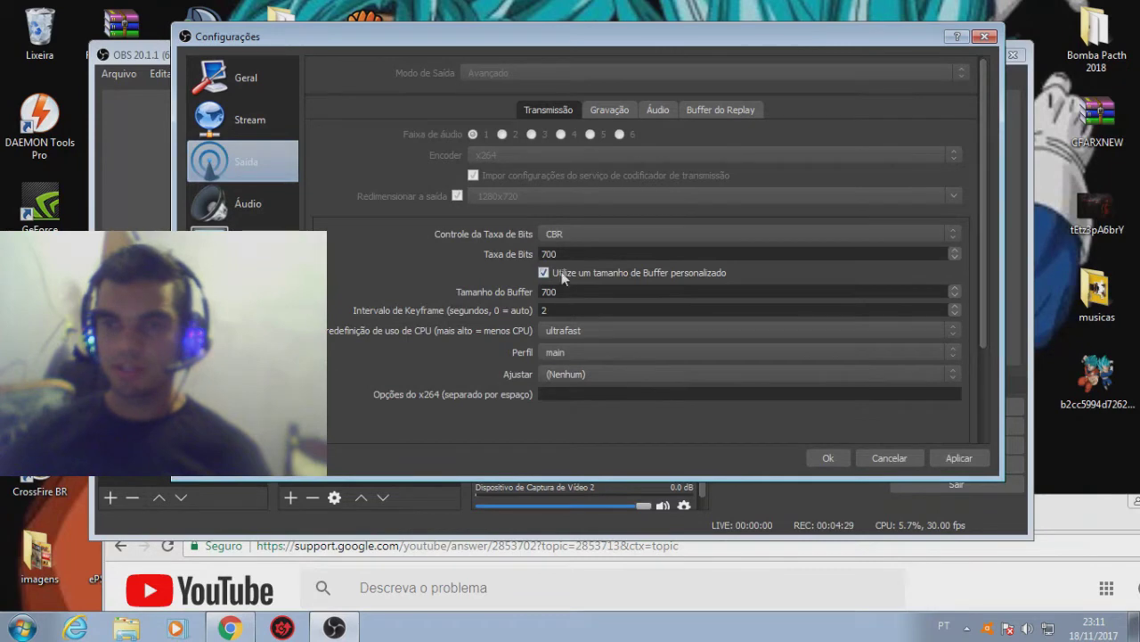
{"action": "left_click_drag", "start_coordinate": [746, 44], "coordinate": [900, 94]}
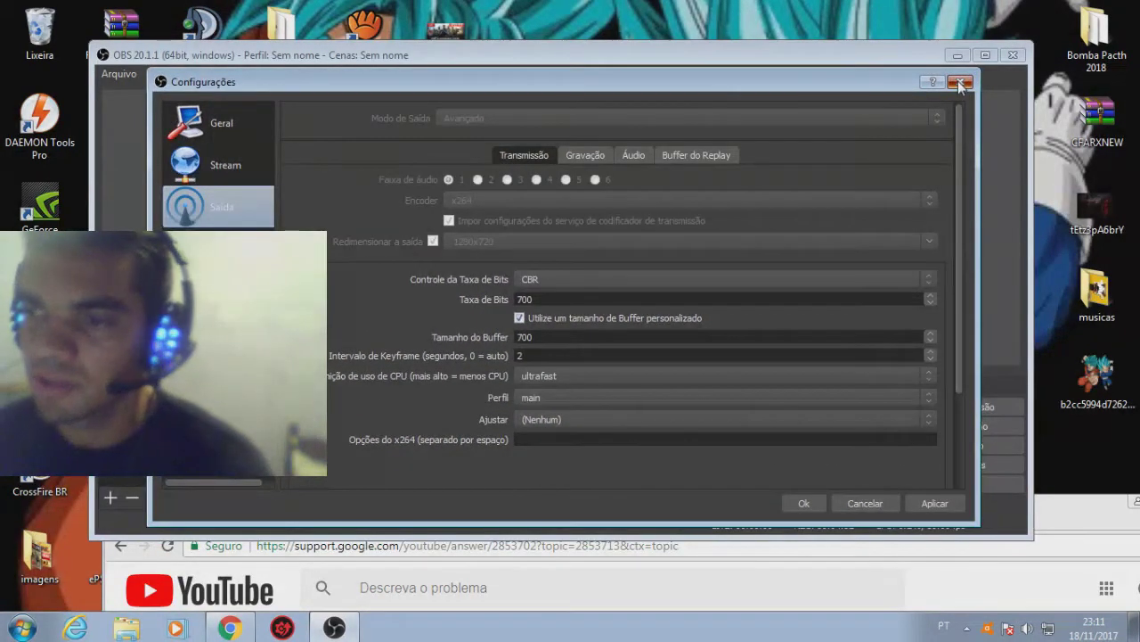
{"action": "left_click", "coordinate": [960, 81]}
{"action": "left_click", "coordinate": [602, 326]}
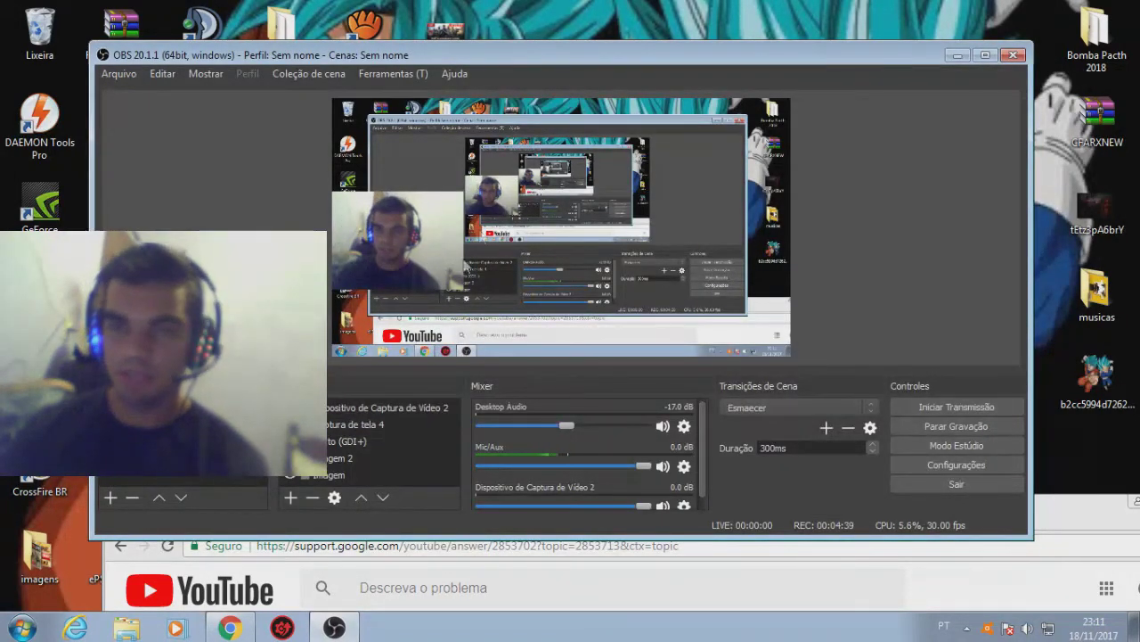
- Reopen the settings window to view its General options and close it again
{"action": "left_click_drag", "start_coordinate": [585, 59], "coordinate": [588, 46]}
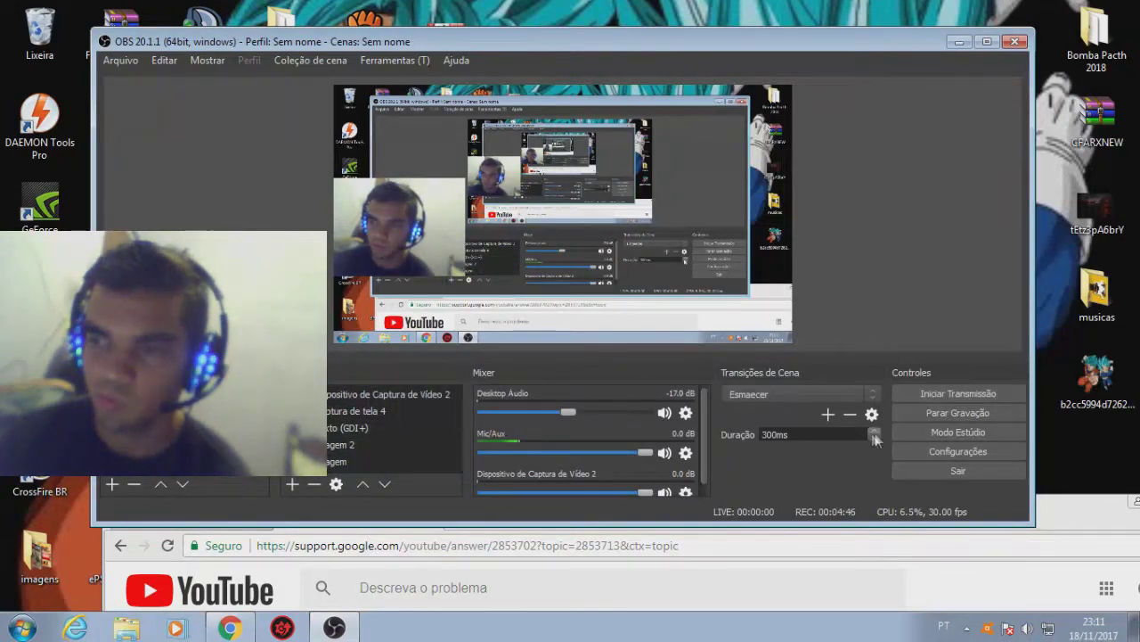
{"action": "left_click", "coordinate": [938, 451]}
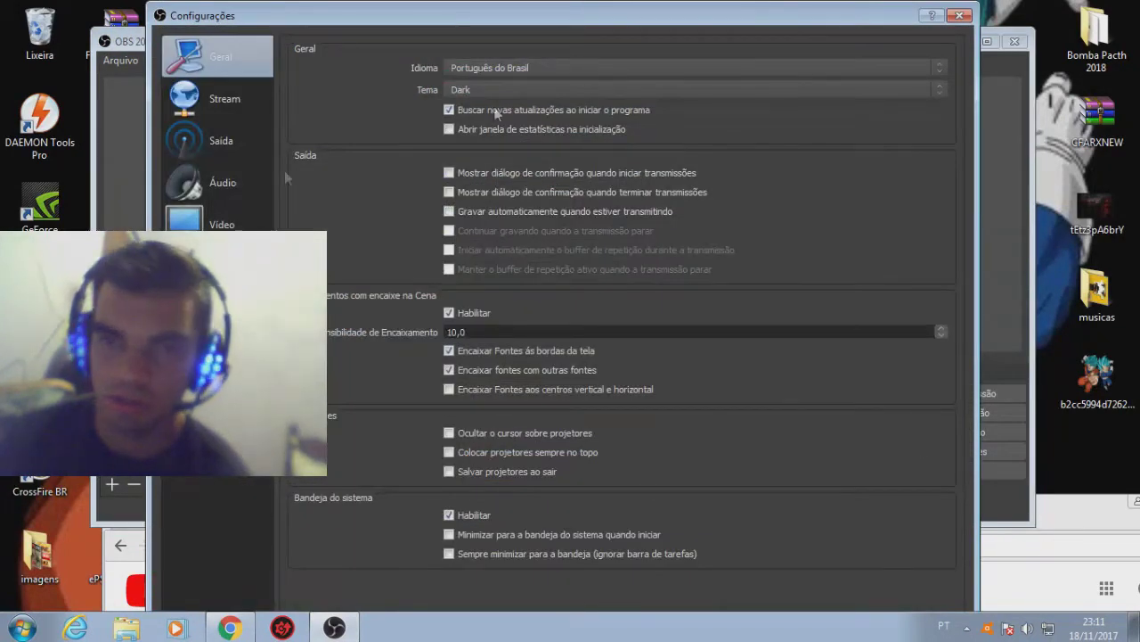
{"action": "left_click", "coordinate": [952, 20]}
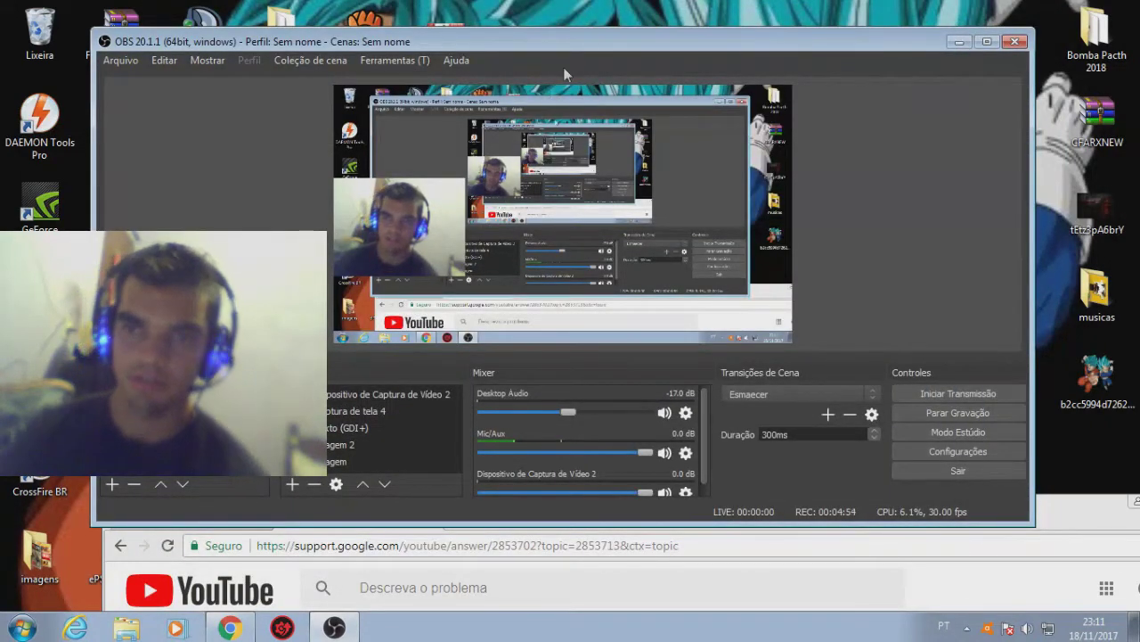
- Move the OBS and browser windows apart to uncover the scene list, and select the scene just above Cena 4
{"action": "left_click_drag", "start_coordinate": [543, 49], "coordinate": [709, 53]}
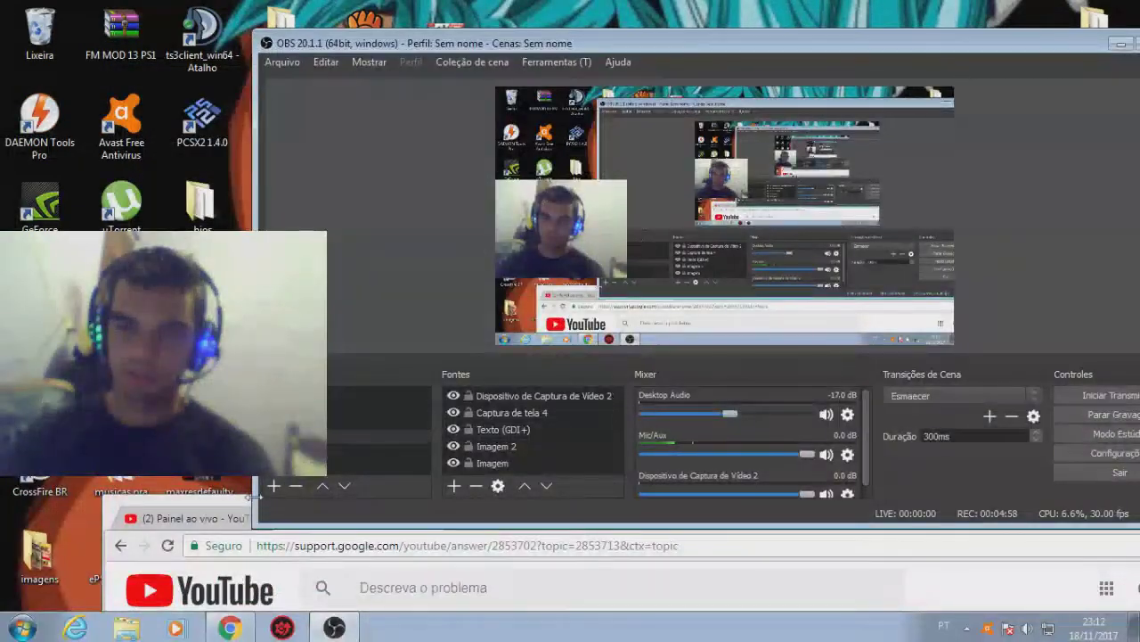
{"action": "left_click", "coordinate": [187, 540]}
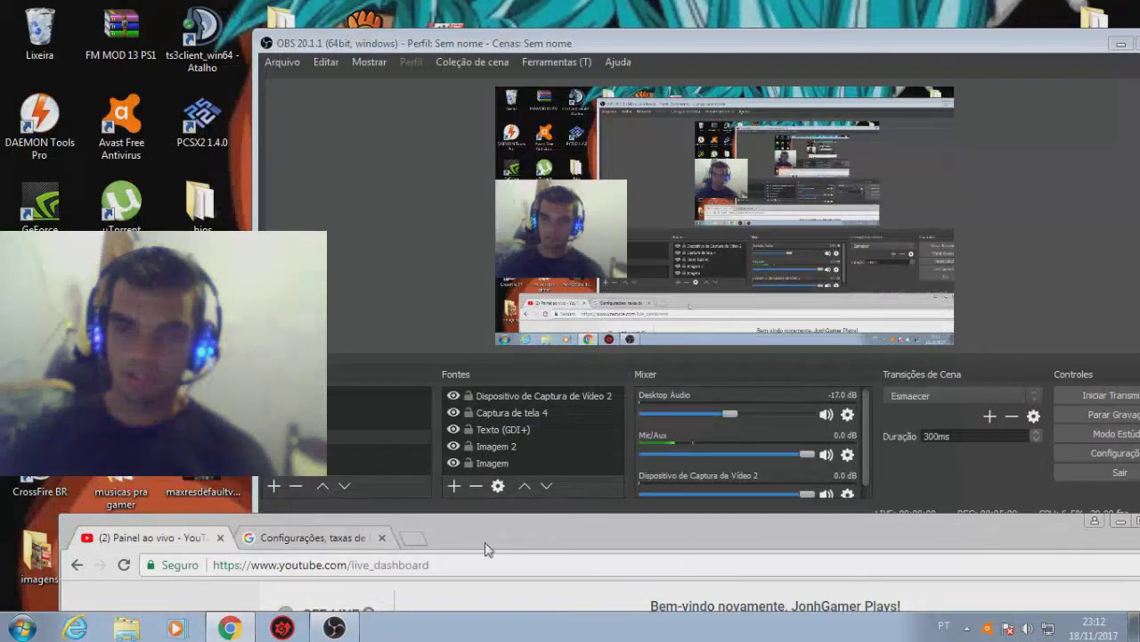
{"action": "left_click_drag", "start_coordinate": [481, 547], "coordinate": [432, 613]}
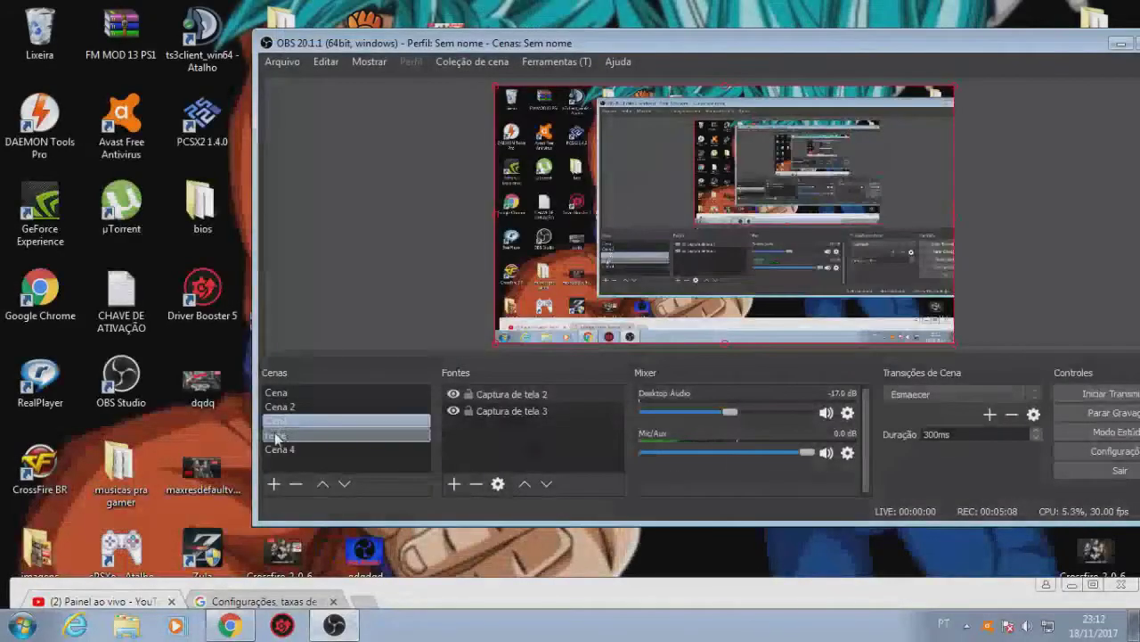
{"action": "left_click", "coordinate": [379, 443]}
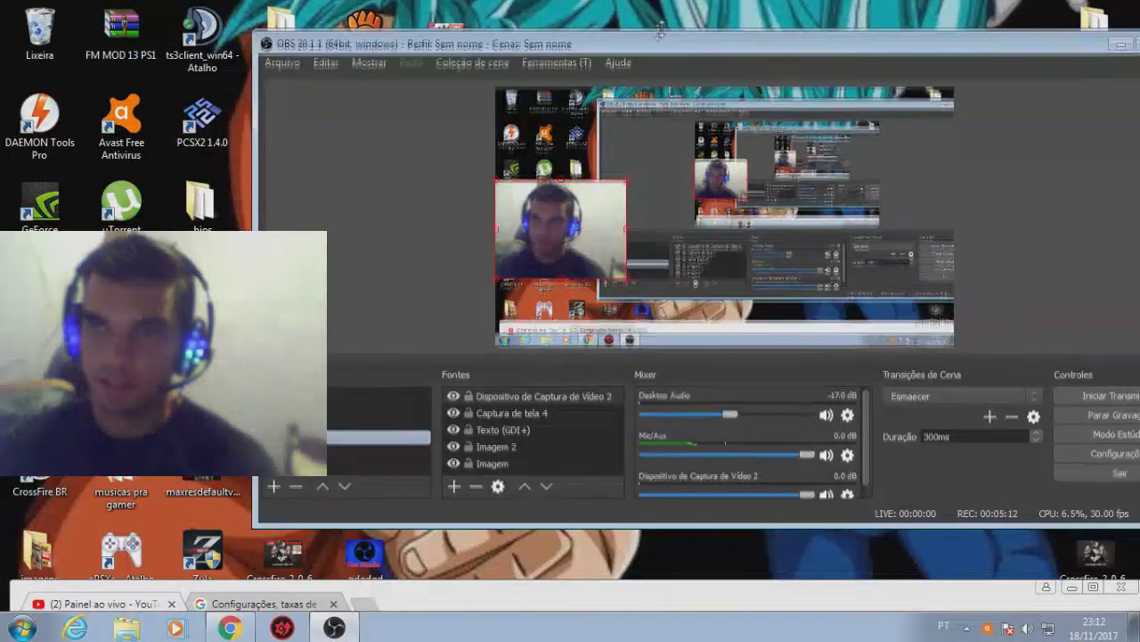
{"action": "left_click_drag", "start_coordinate": [660, 31], "coordinate": [616, 25]}
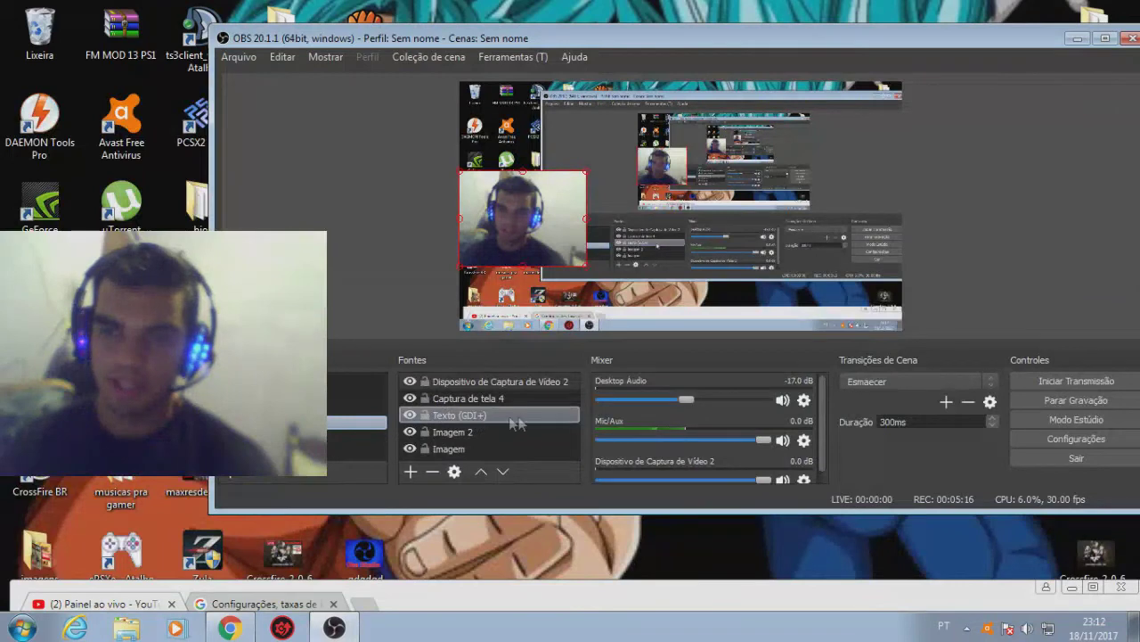
- Examine the properties of the Texto (GDI+) source and the list of source types that can be added to the scene
{"action": "right_click", "coordinate": [540, 418]}
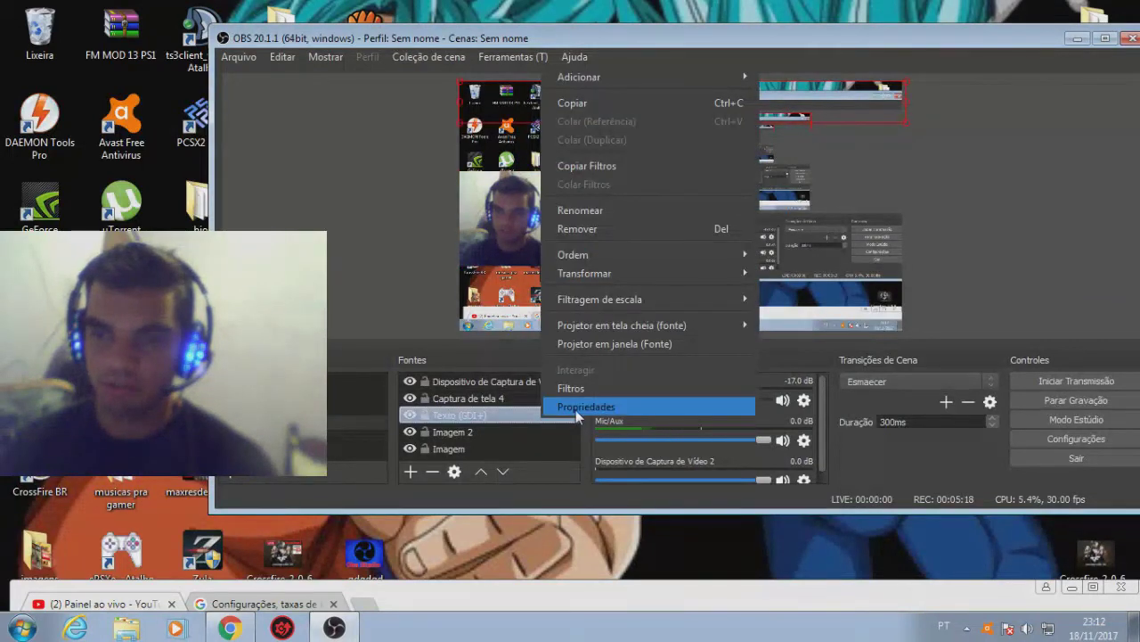
{"action": "left_click", "coordinate": [575, 408]}
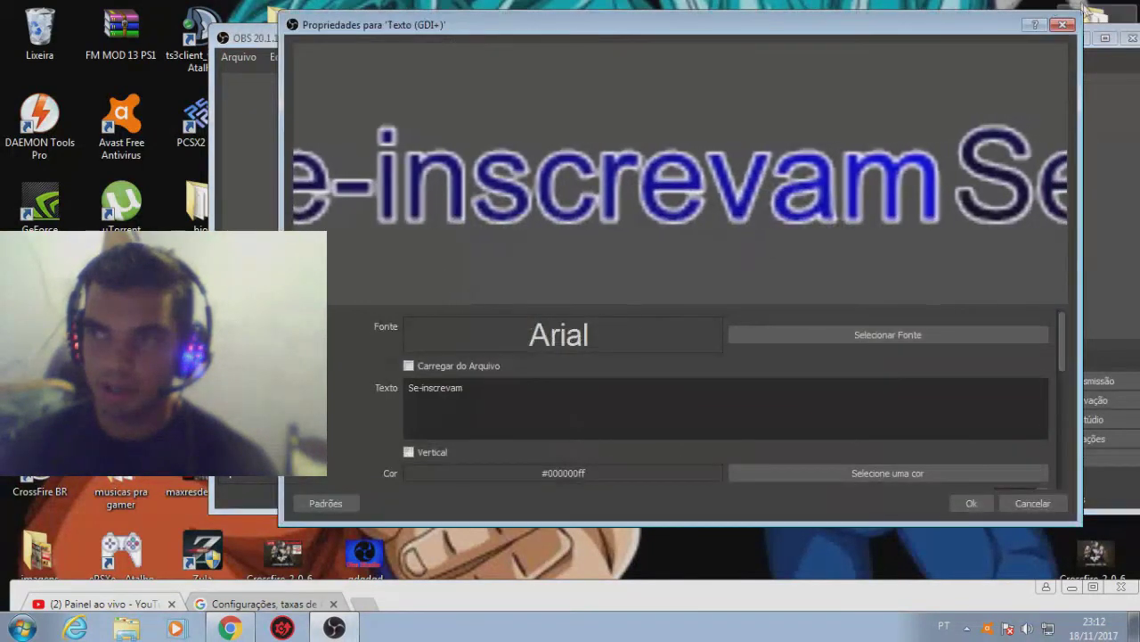
{"action": "left_click", "coordinate": [1063, 27]}
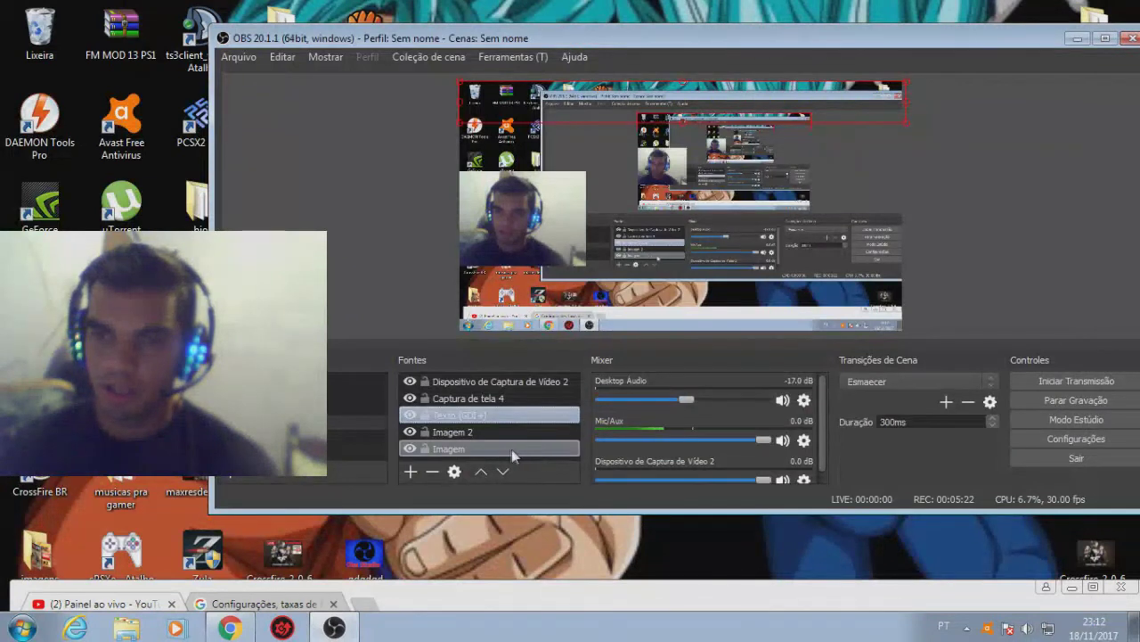
{"action": "left_click", "coordinate": [410, 472]}
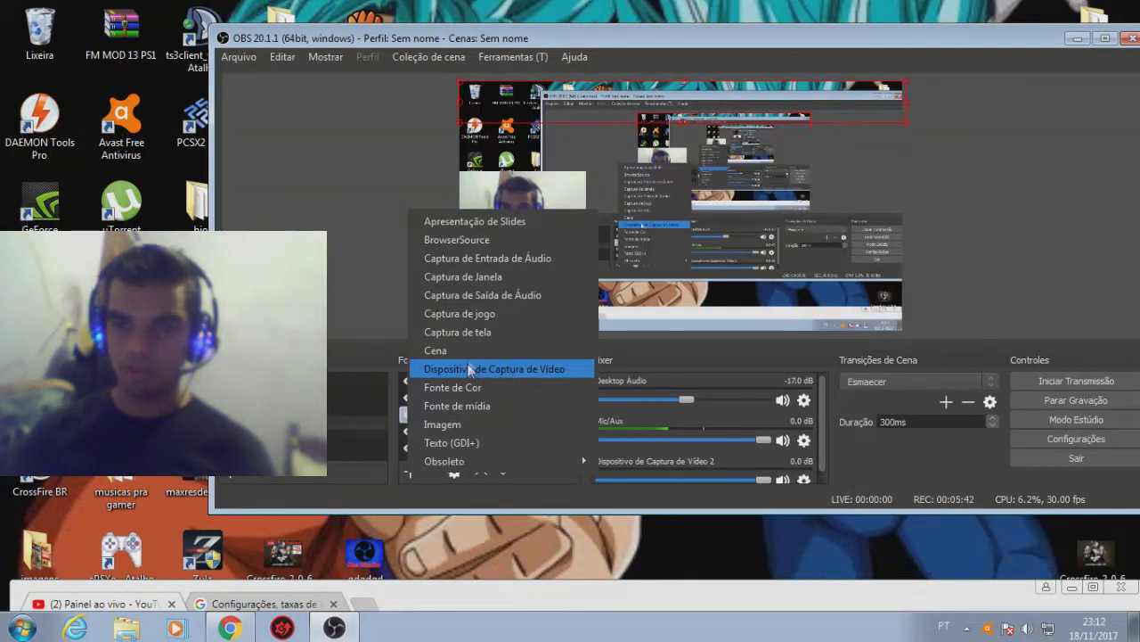
{"action": "left_click", "coordinate": [559, 192]}
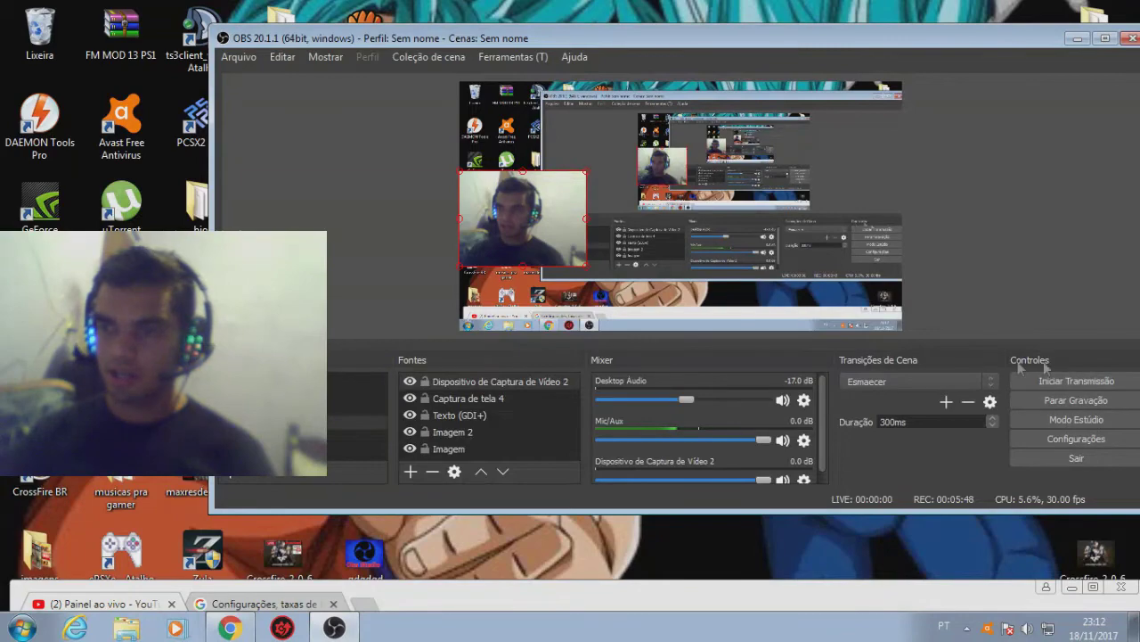
- Shift the OBS window toward the left side of the desktop and make it taller so all its docks fit
{"action": "left_click_drag", "start_coordinate": [850, 40], "coordinate": [742, 36]}
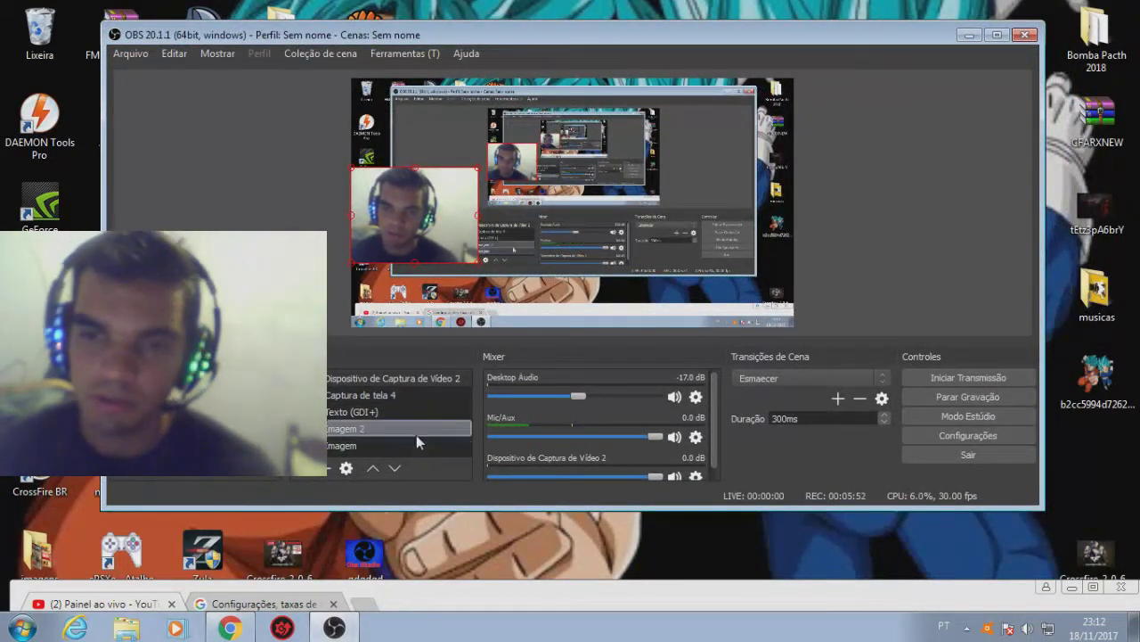
{"action": "left_click_drag", "start_coordinate": [513, 510], "coordinate": [513, 560]}
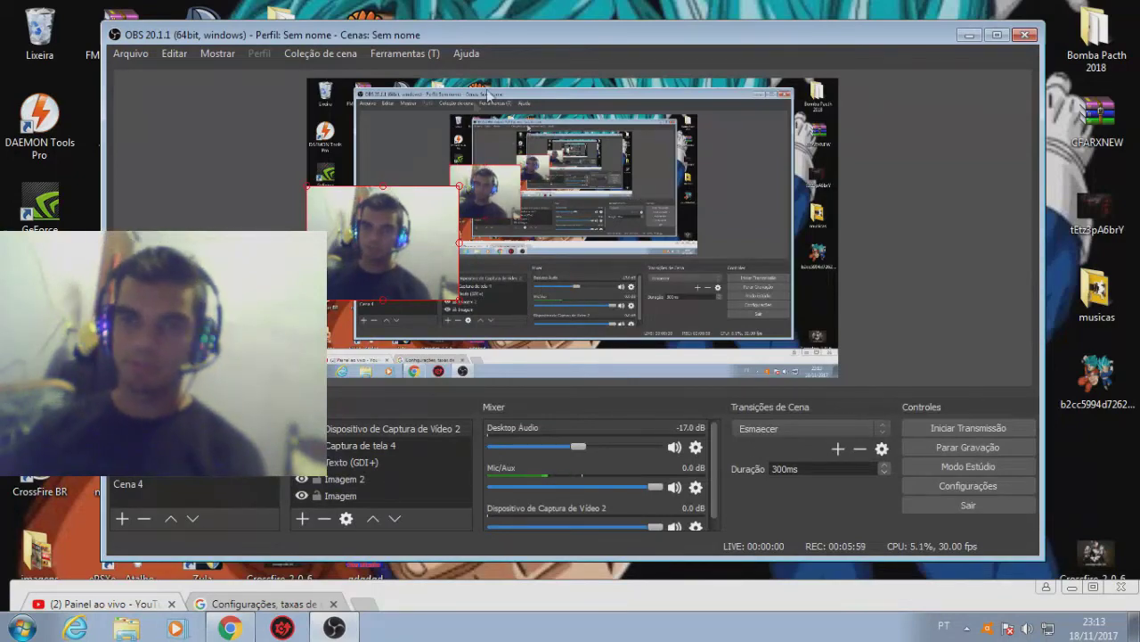
{"action": "mouse_move", "coordinate": [551, 36]}
{"action": "left_mouse_down"}
{"action": "mouse_move", "coordinate": [556, 94]}
{"action": "mouse_move", "coordinate": [566, 52]}
{"action": "left_mouse_up"}
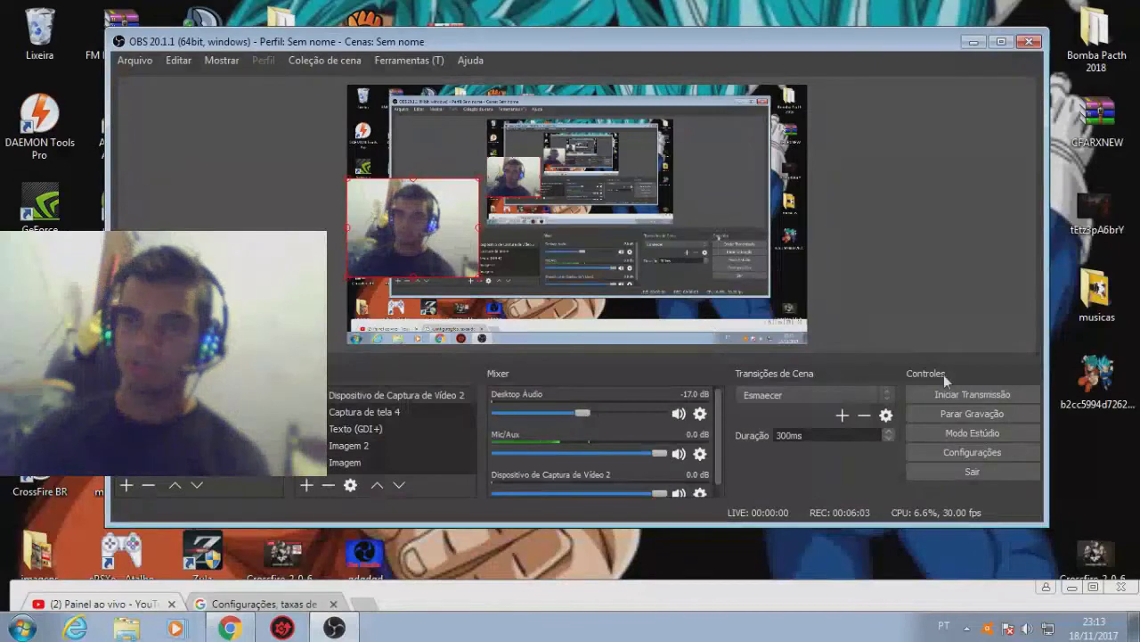
{"action": "left_click", "coordinate": [371, 429]}
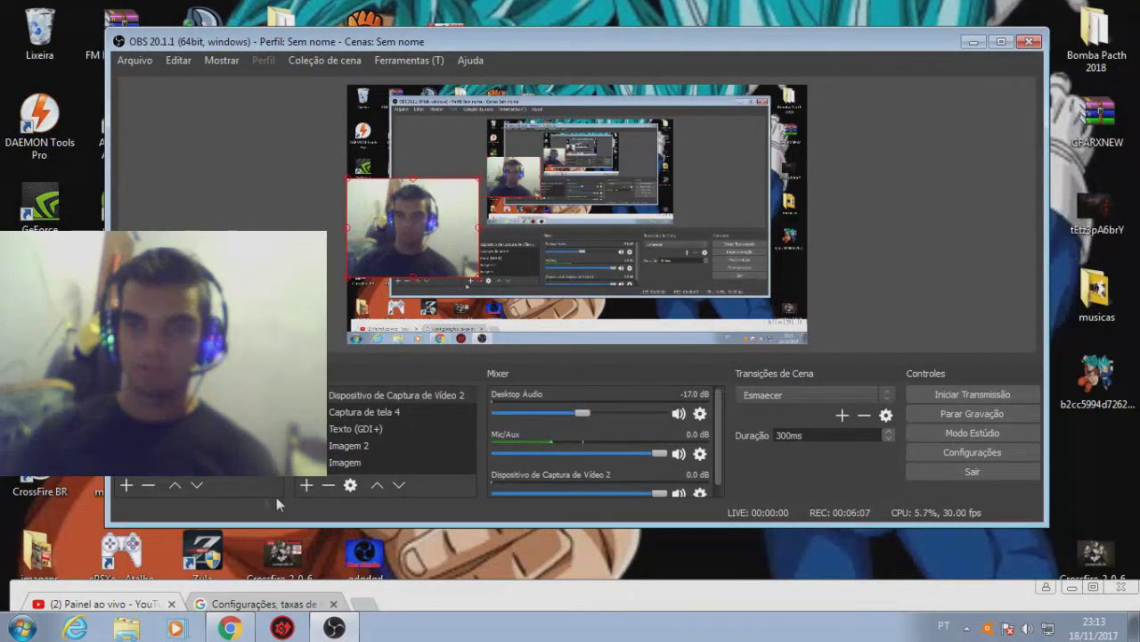
{"action": "mouse_move", "coordinate": [204, 526]}
{"action": "left_mouse_down"}
{"action": "mouse_move", "coordinate": [204, 477]}
{"action": "mouse_move", "coordinate": [204, 525]}
{"action": "left_mouse_up"}
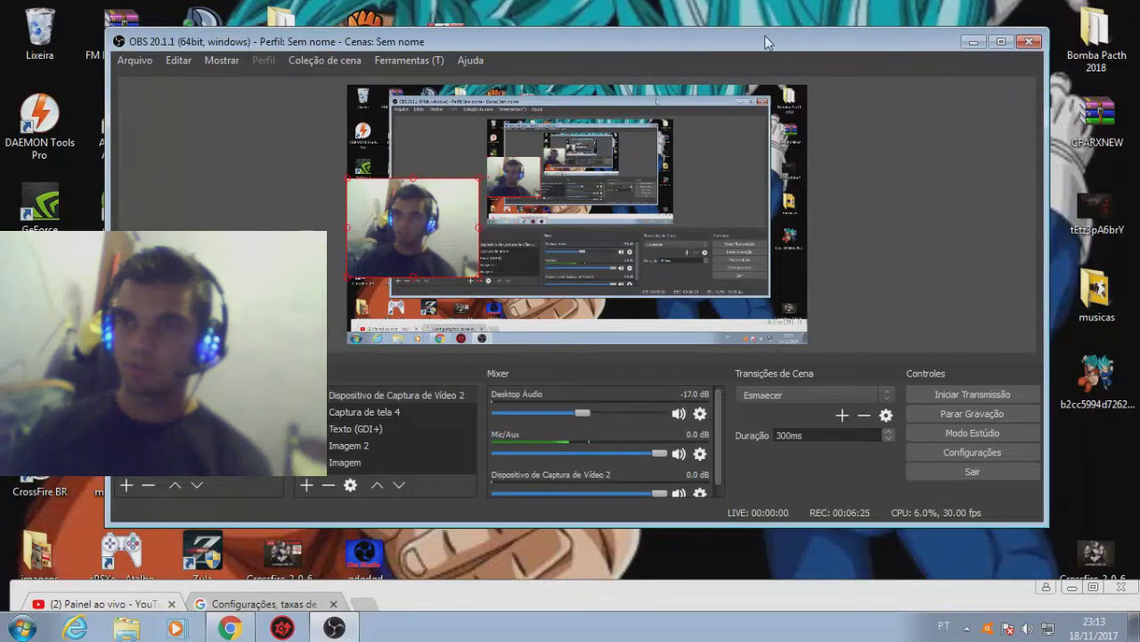
{"action": "left_click_drag", "start_coordinate": [759, 37], "coordinate": [719, 43]}
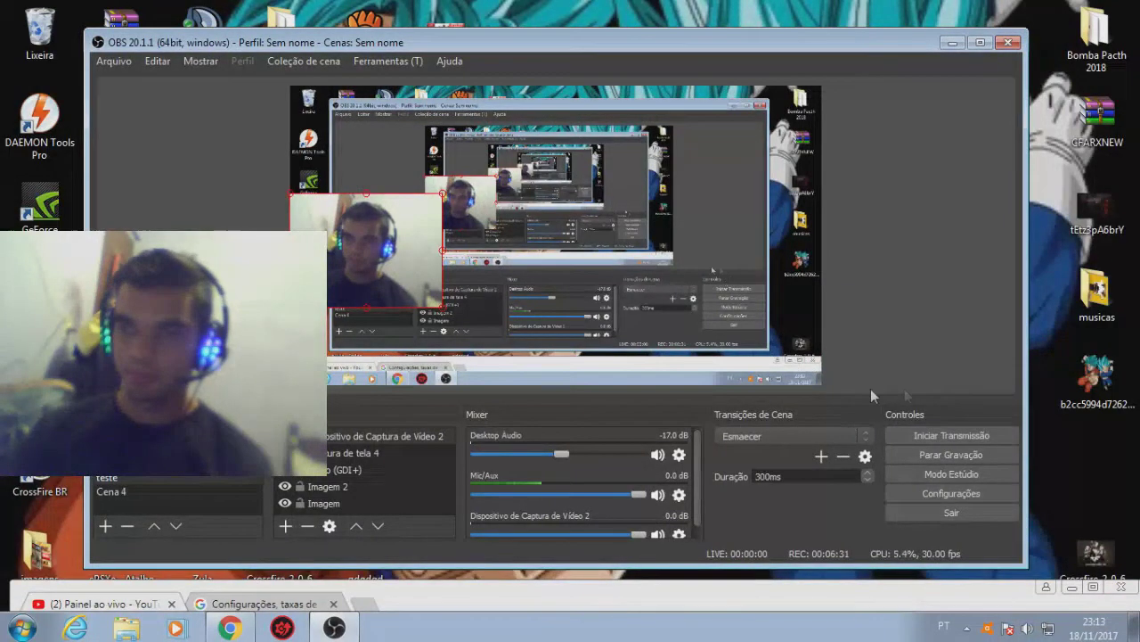
{"action": "left_click_drag", "start_coordinate": [648, 51], "coordinate": [586, 52]}
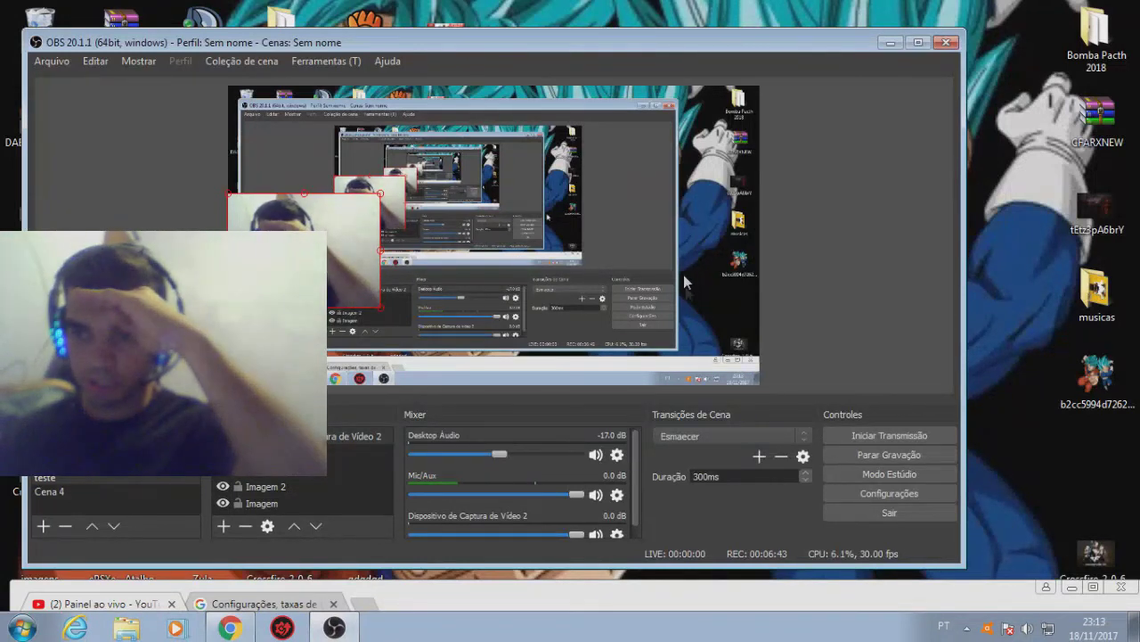
- Exit OBS, ending the recording in progress
{"action": "left_click", "coordinate": [892, 511]}
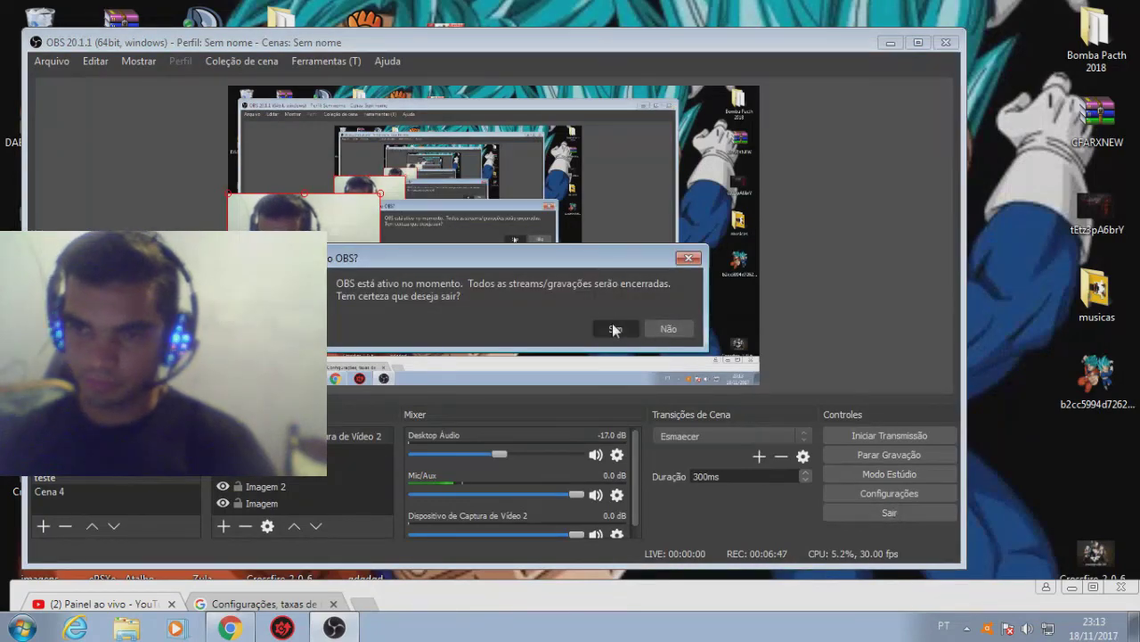